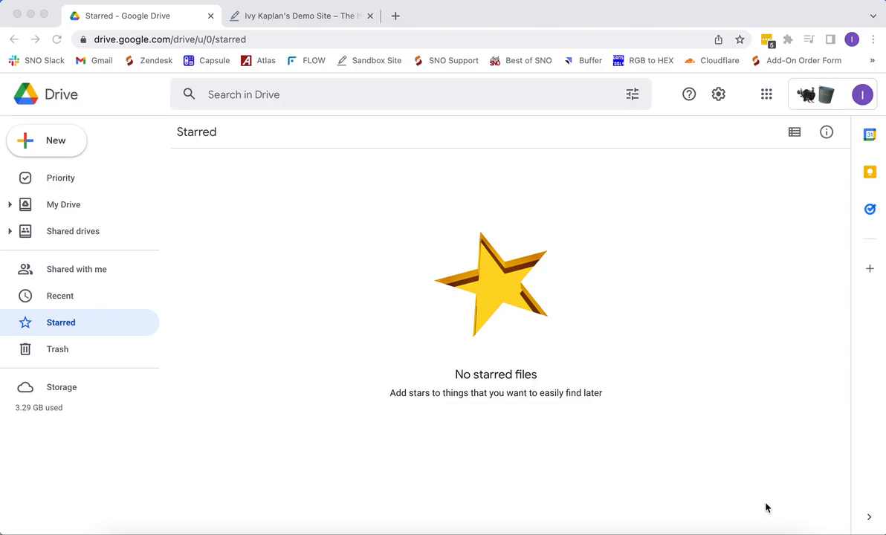
Create a new Google My Maps map from Google Drive.
left_click(47, 143)
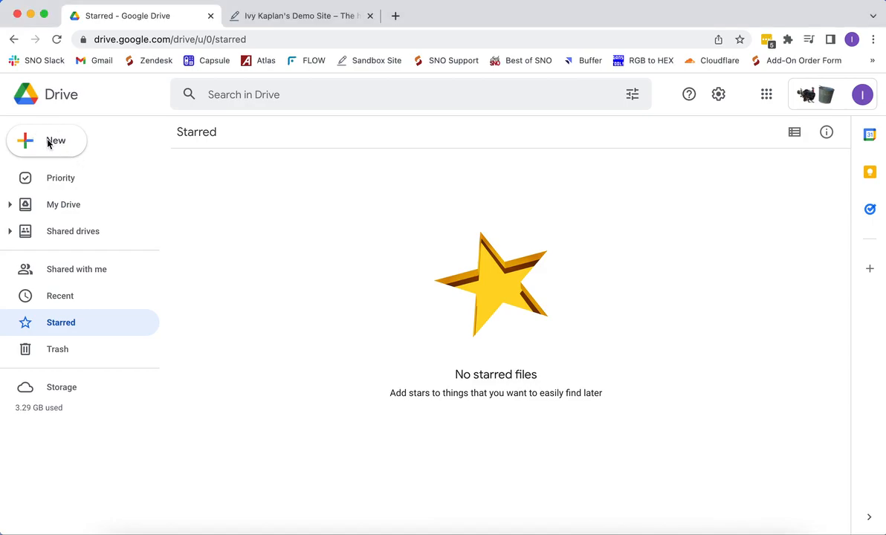
left_click(47, 143)
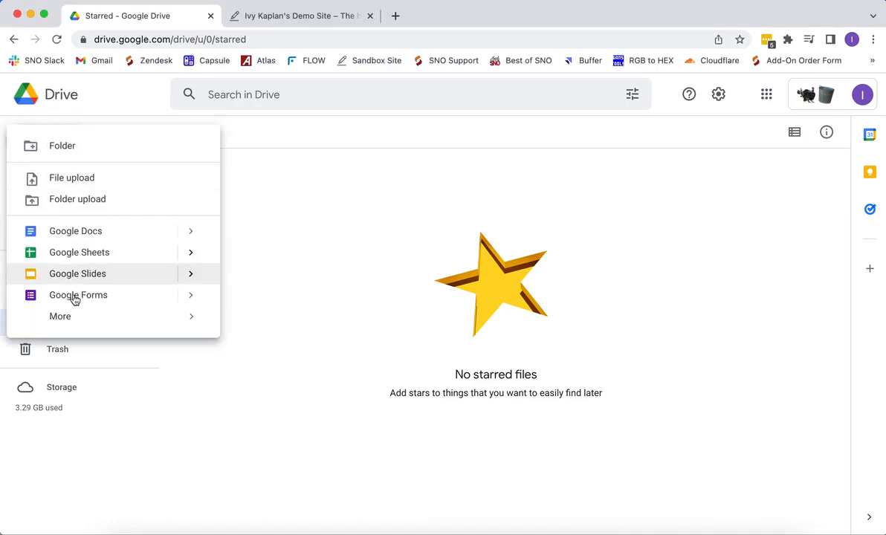
mouse_move(76, 313)
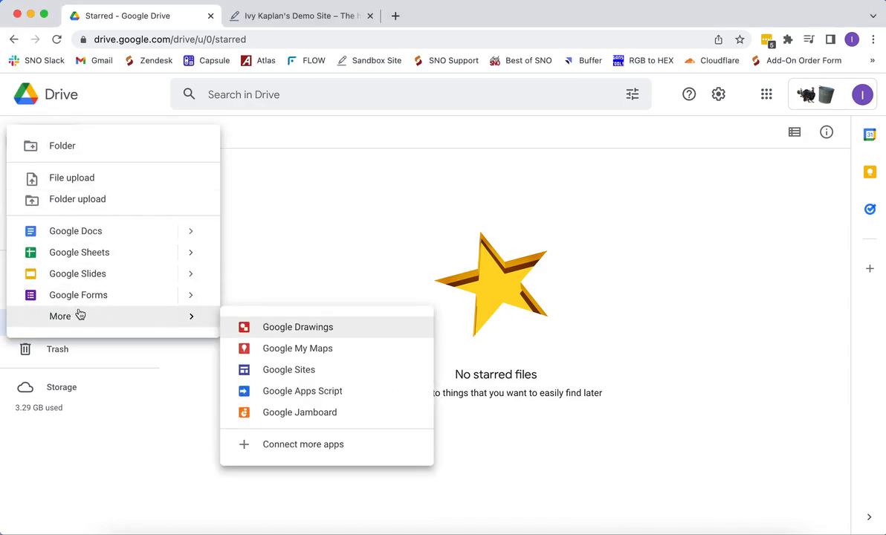
left_click(324, 353)
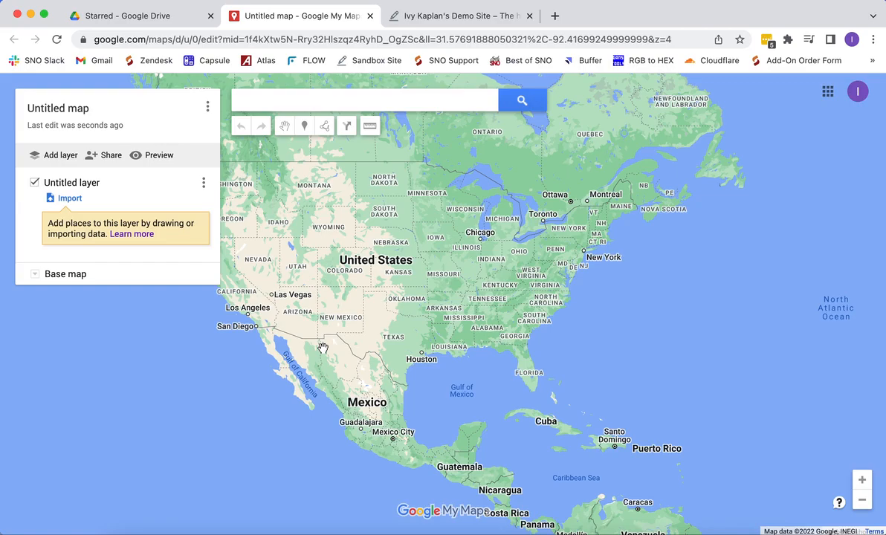
Title the untitled map "Minneapolis Favorites" and save the title.
left_click(49, 110)
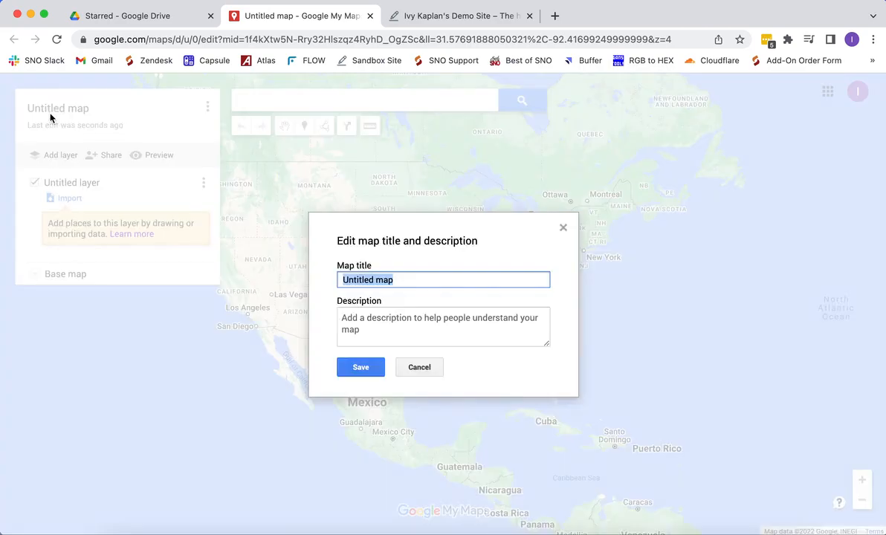
type("Minne")
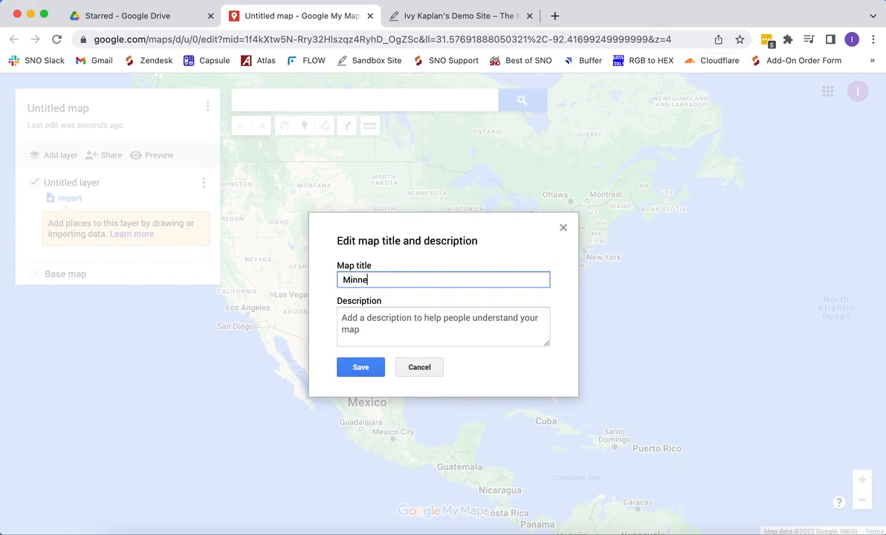
type("apolis Favorites")
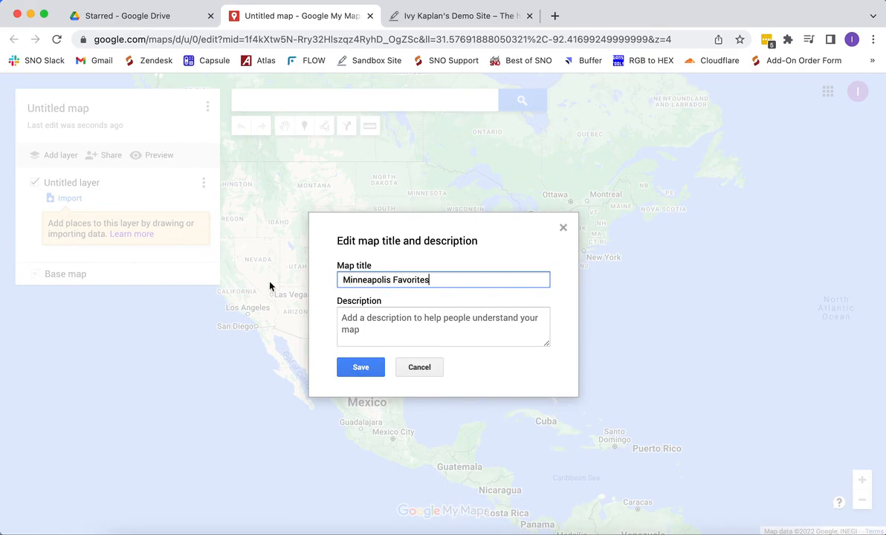
left_click(358, 367)
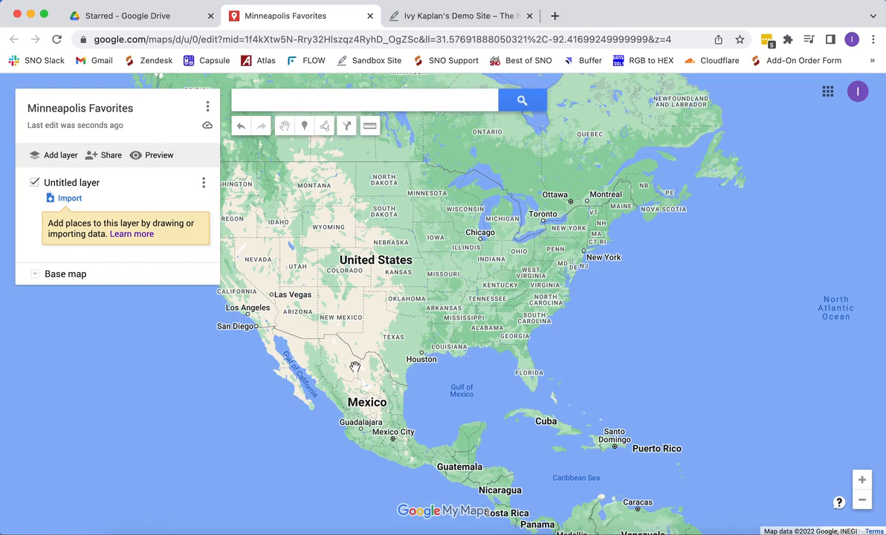
Rename the untitled layer to "Coffee Shops".
left_click(58, 183)
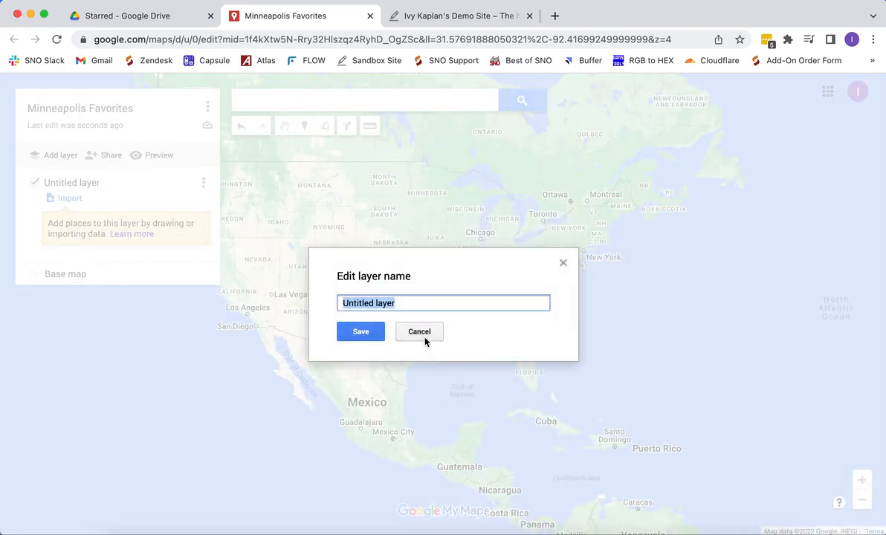
type("Coffee Shops")
left_click(362, 333)
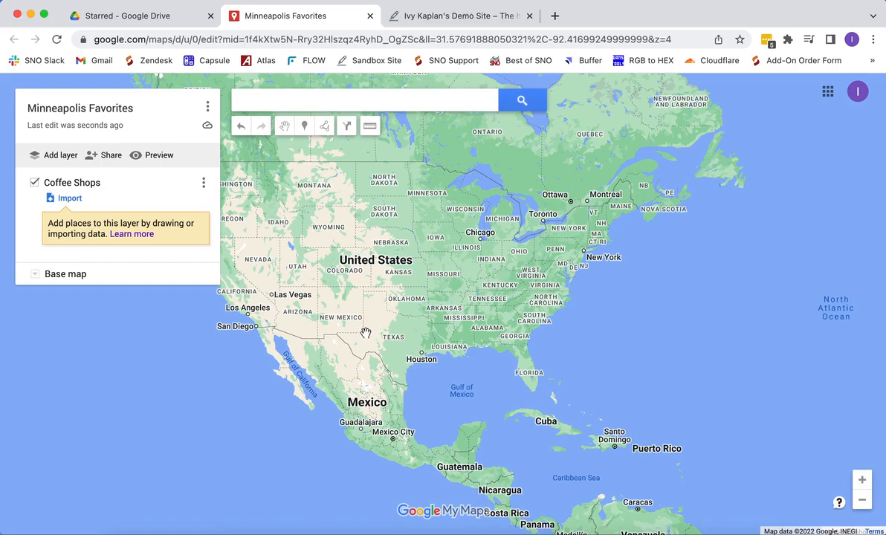
Search for "Caffetto" and add Caffetto Coffee House on West 22nd Street to the Coffee Shops layer.
left_click(324, 101)
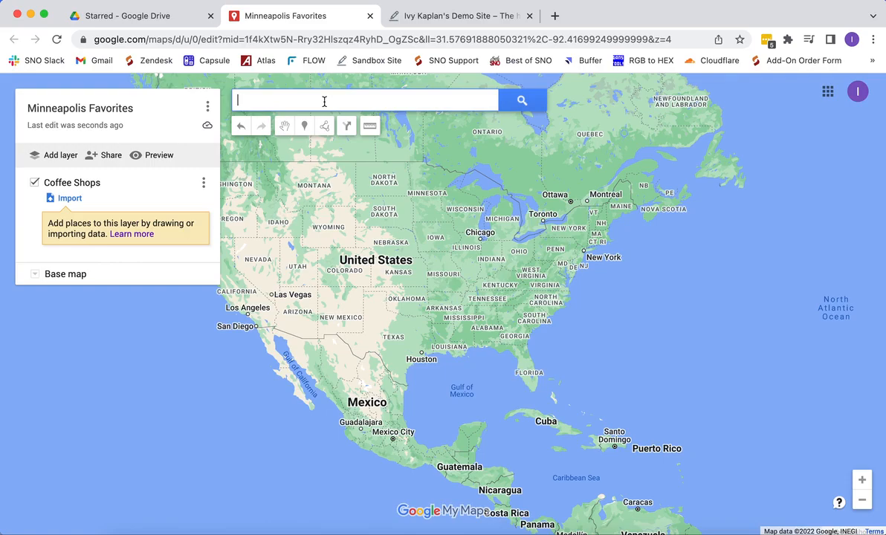
type("caffetto")
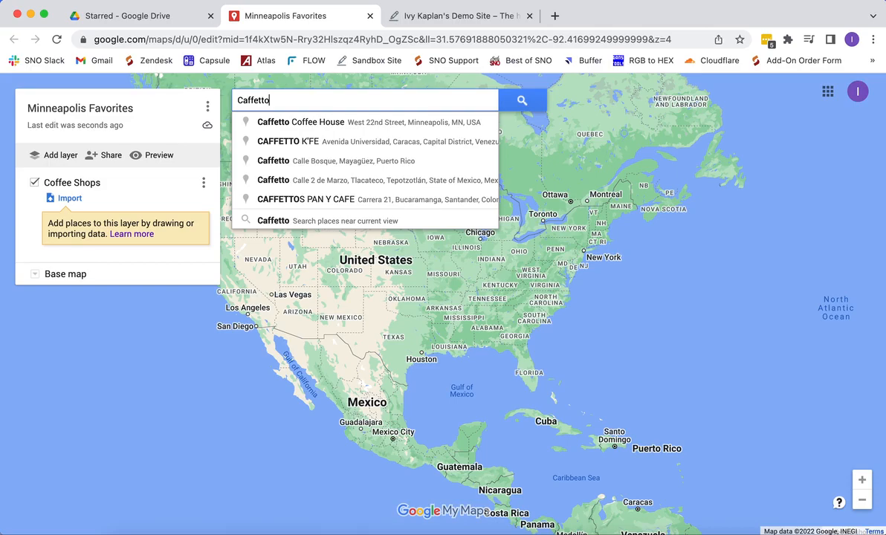
left_click(336, 122)
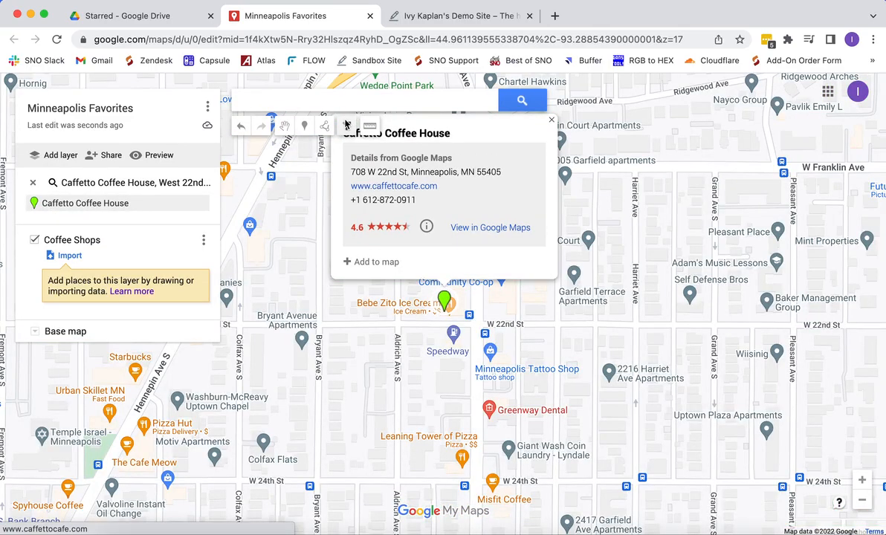
left_click(358, 263)
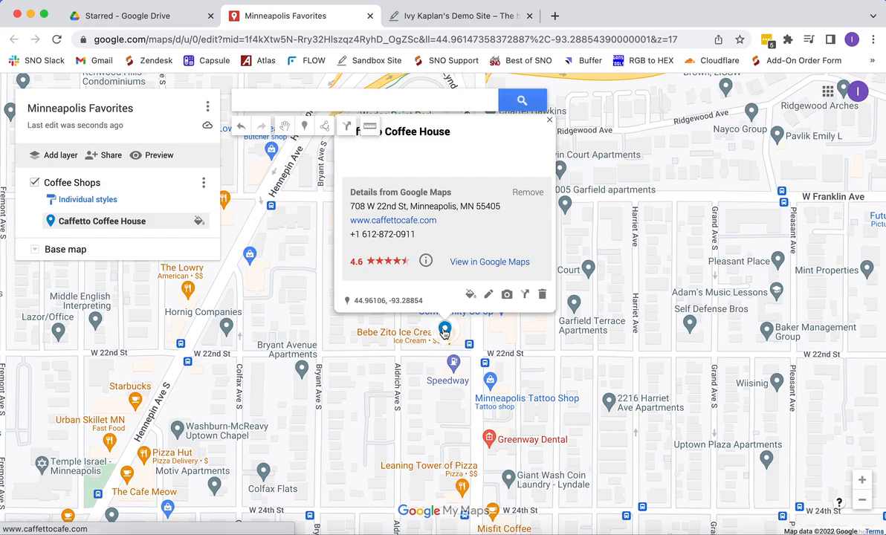
Style the Caffetto Coffee House marker in light red with the coffee cup icon from the Places category.
left_click(470, 295)
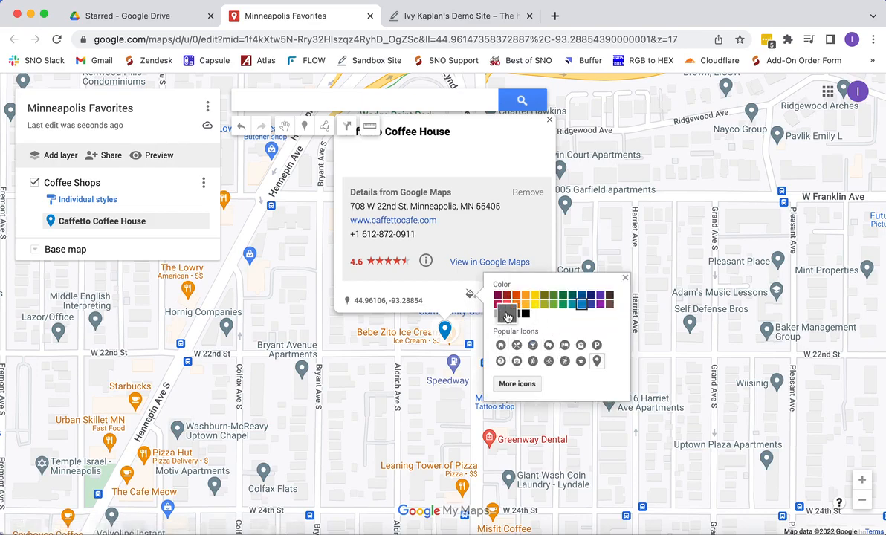
left_click(508, 306)
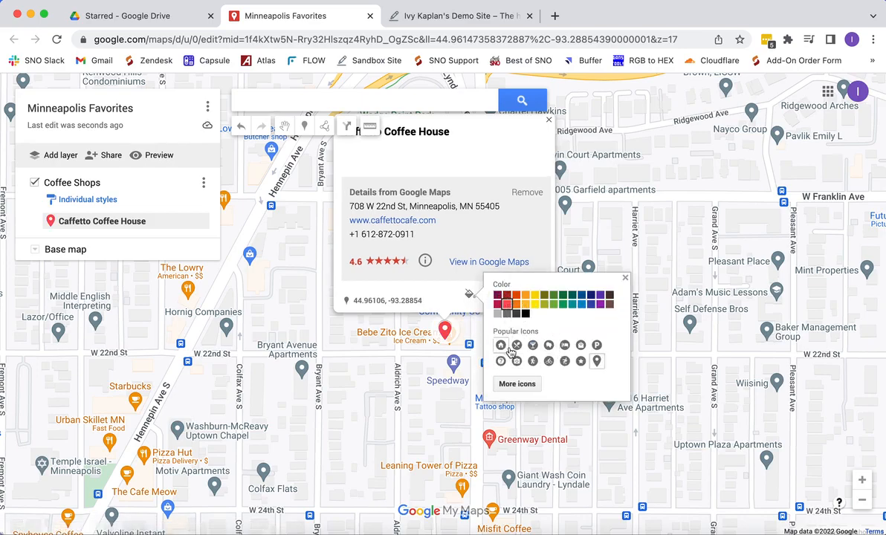
left_click(516, 384)
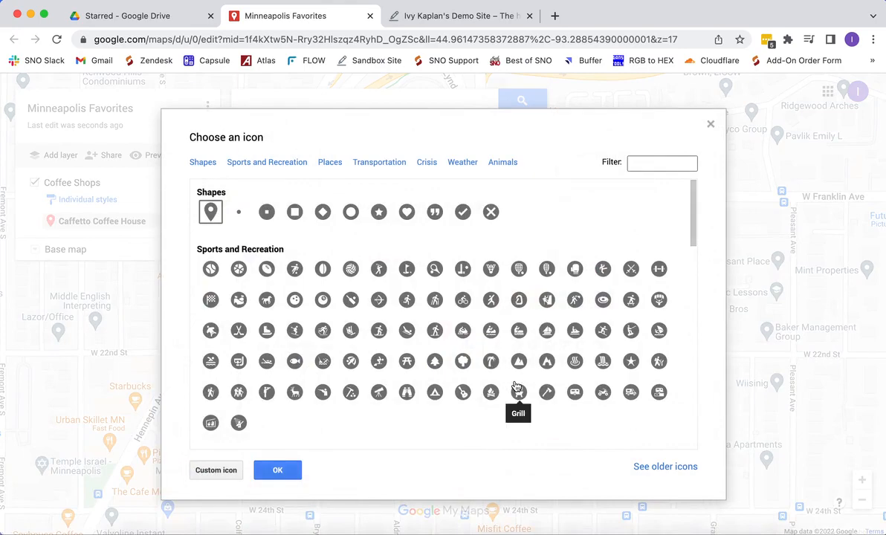
scroll(518, 272, "down", 5)
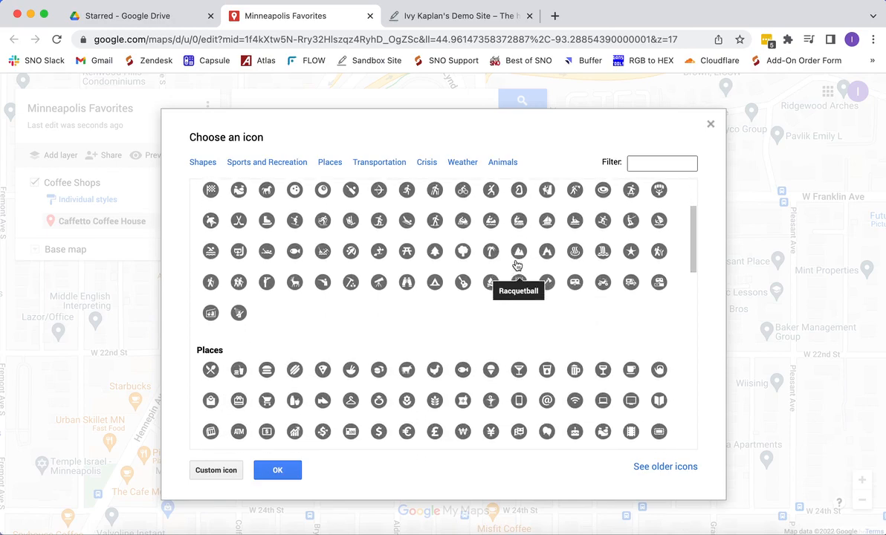
scroll(459, 245, "down", 1)
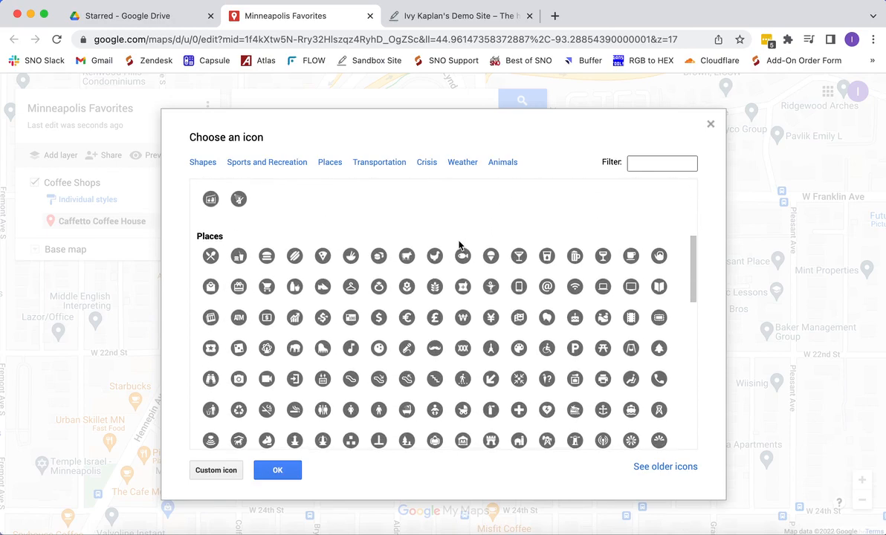
left_click(632, 258)
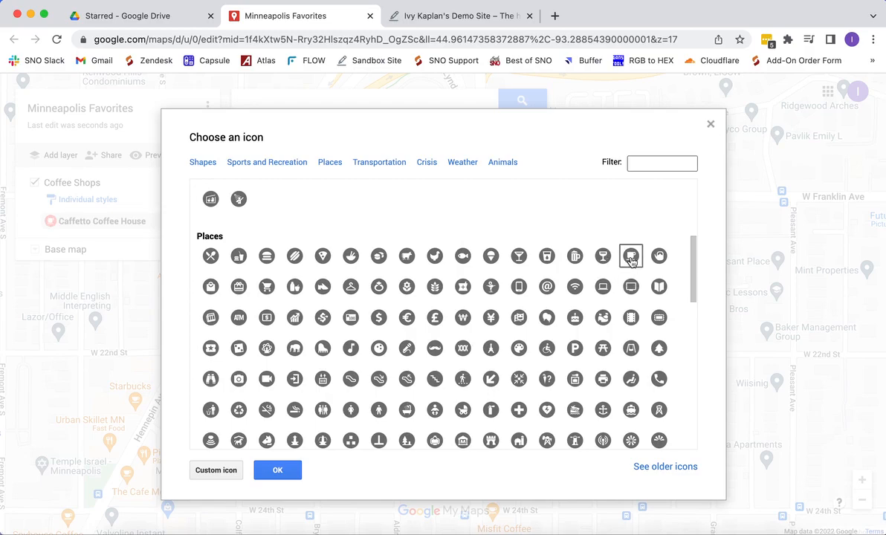
left_click(278, 470)
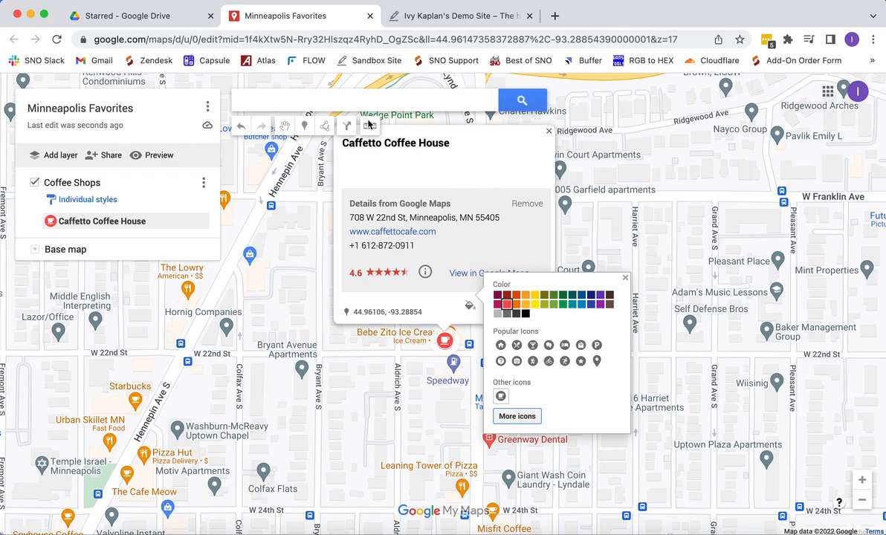
Search for "Spyhouse" and add the Spyhouse Coffee on Hennepin Avenue to the Coffee Shops layer.
left_click(323, 96)
type("Spyhouse")
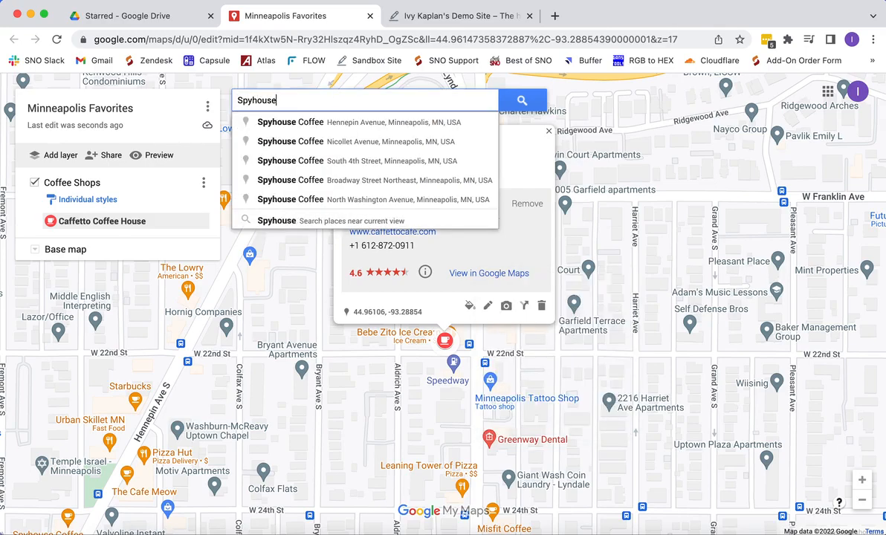
left_click(303, 120)
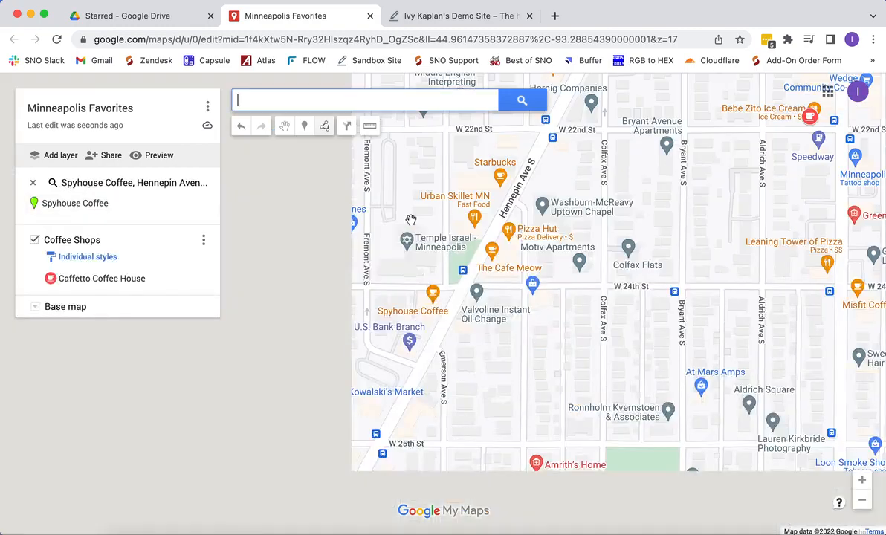
left_click(434, 296)
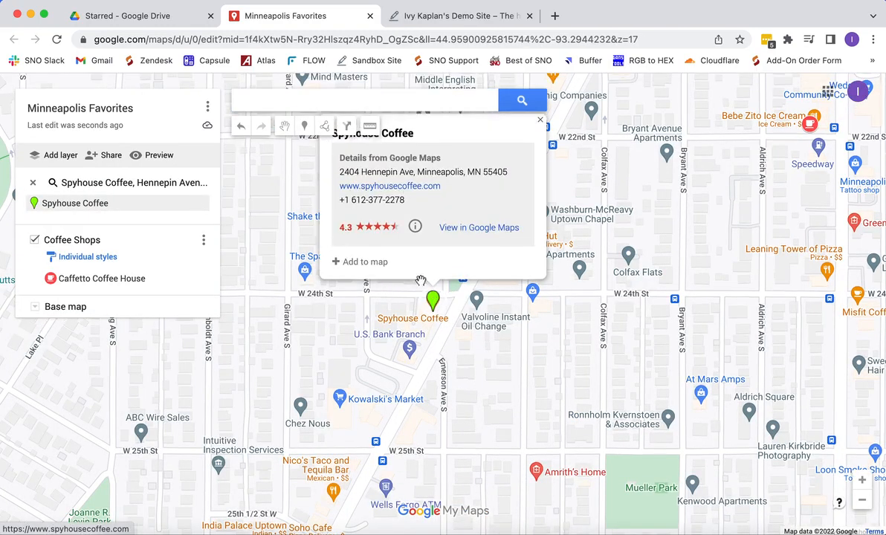
left_click(355, 261)
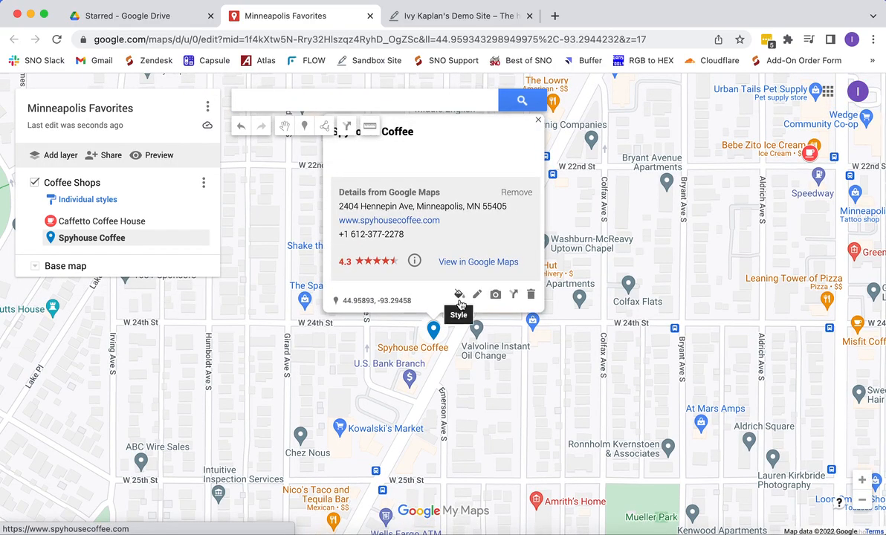
Give the Spyhouse Coffee marker the coffee cup icon and the same light red color as Caffetto Coffee House.
left_click(459, 295)
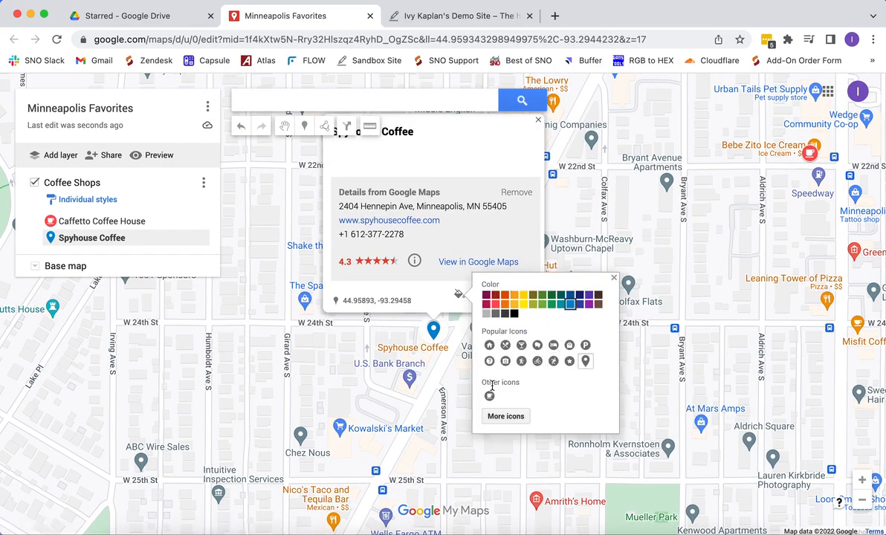
left_click(489, 398)
left_click(496, 302)
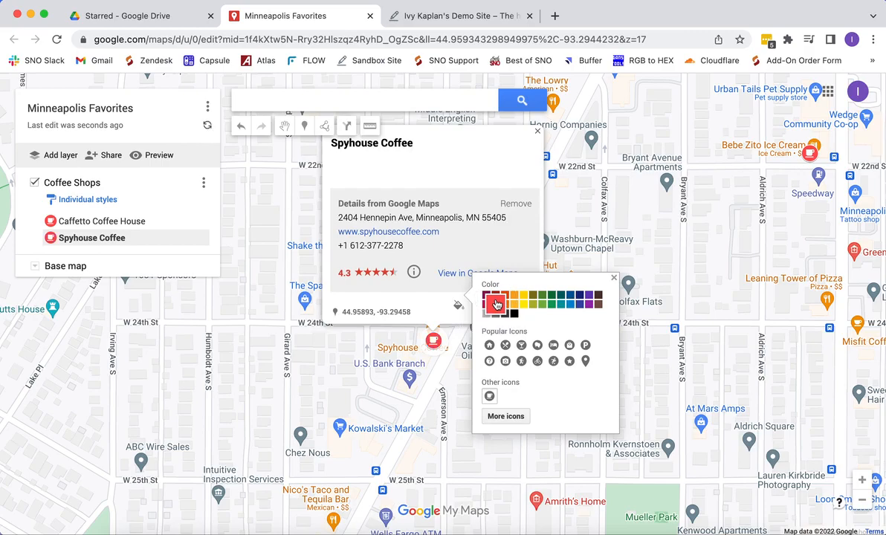
Search for "Isles" and add Isles Bun & Coffee on West 28th Street to the Coffee Shops layer.
left_click(315, 101)
type("Isles")
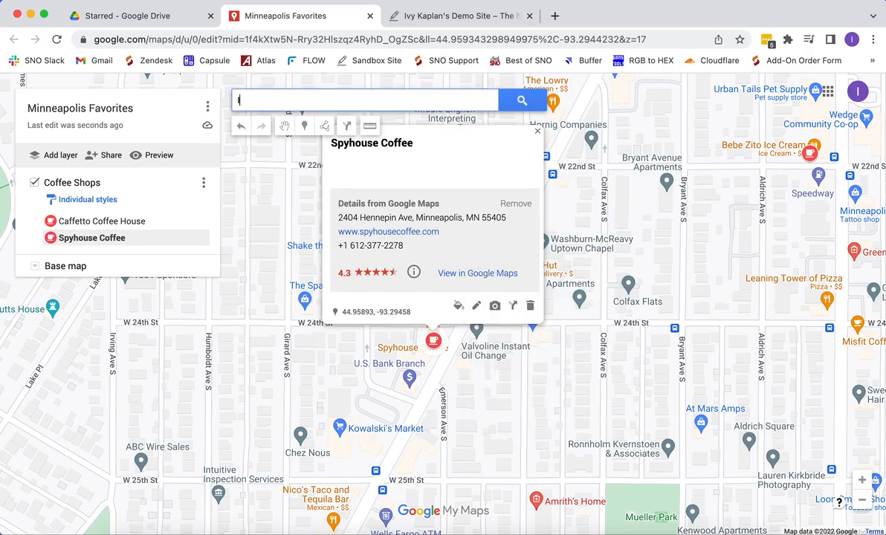
left_click(323, 120)
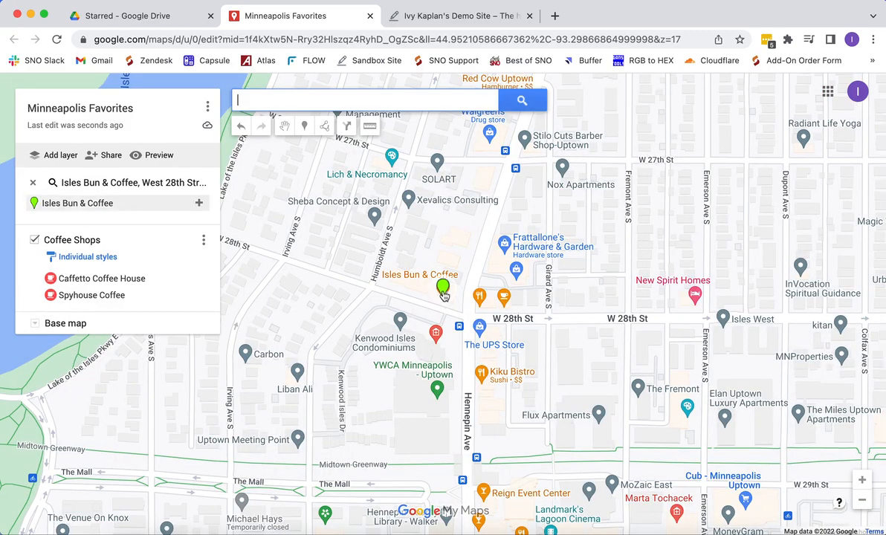
left_click(443, 288)
left_click(361, 250)
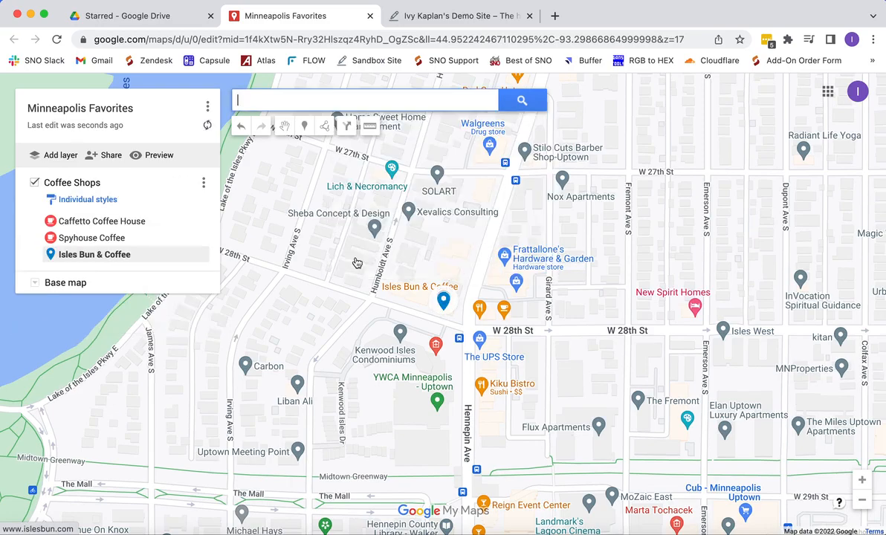
Style the Isles Bun & Coffee marker in light red with the coffee cup icon and close its details.
left_click(469, 294)
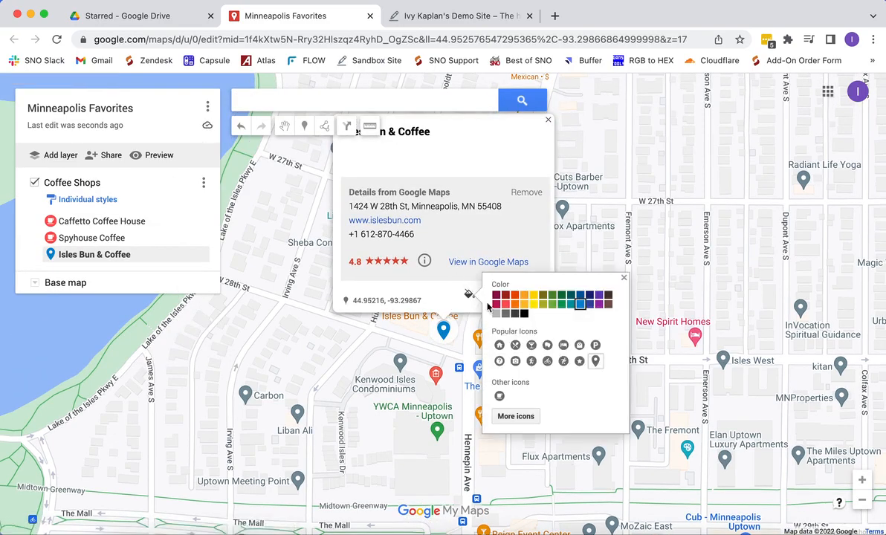
left_click(505, 303)
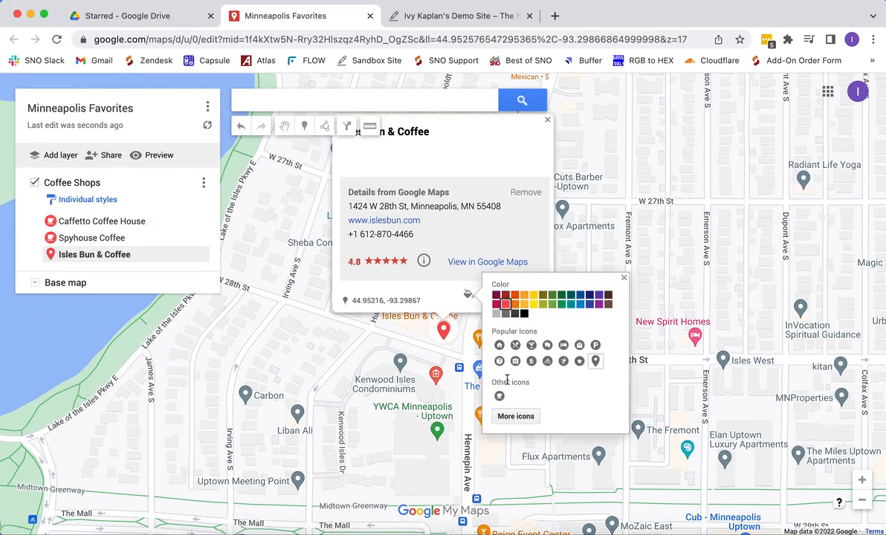
left_click(499, 397)
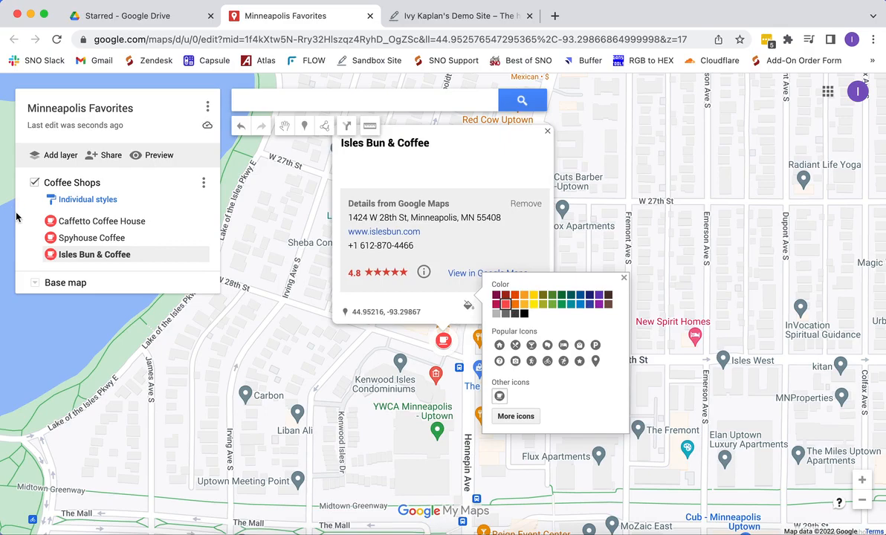
left_click(545, 135)
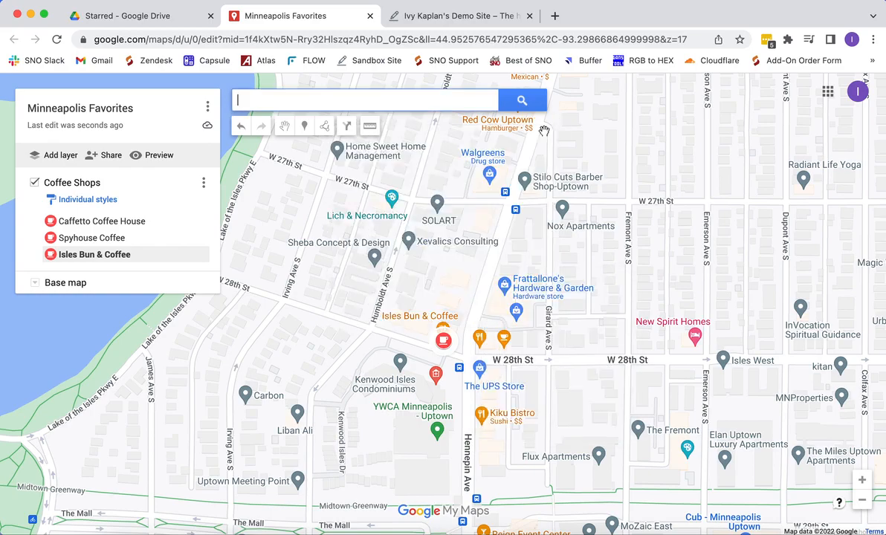
Add a new layer to the map and name it "Restaurants".
left_click(48, 159)
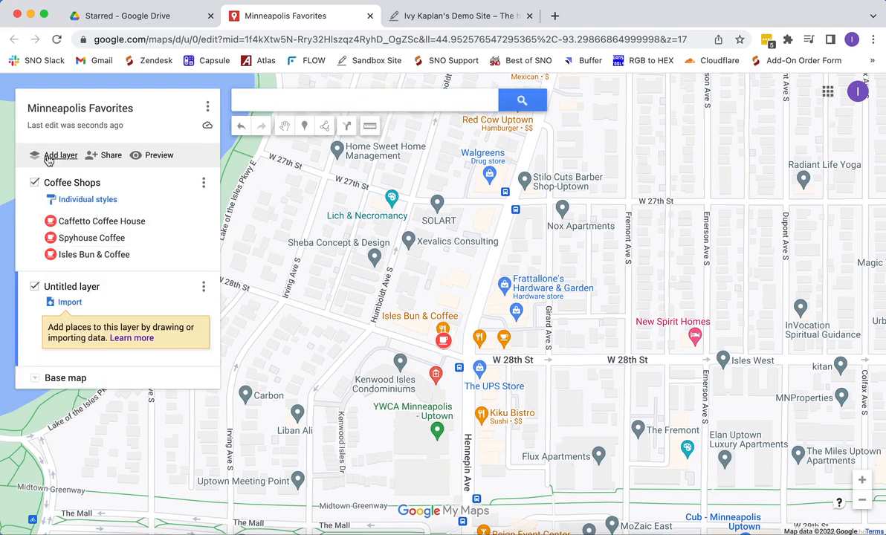
left_click(64, 287)
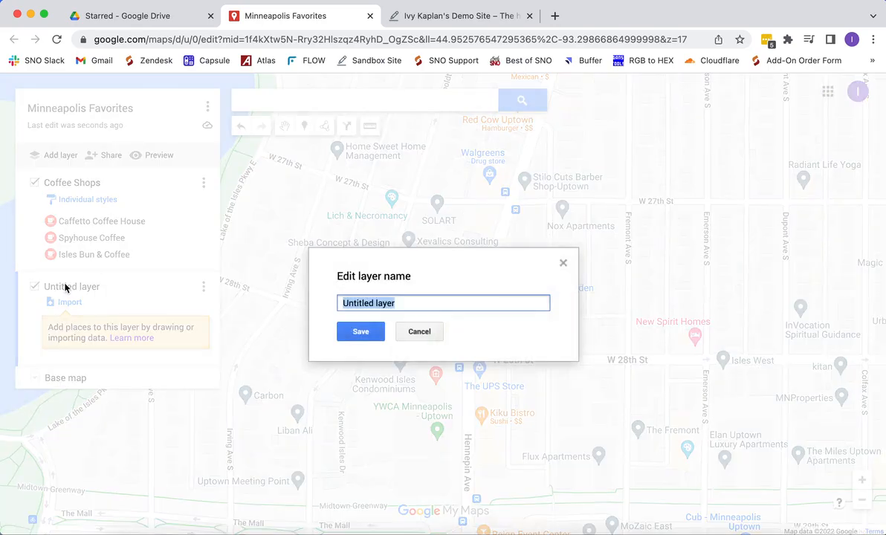
type("R")
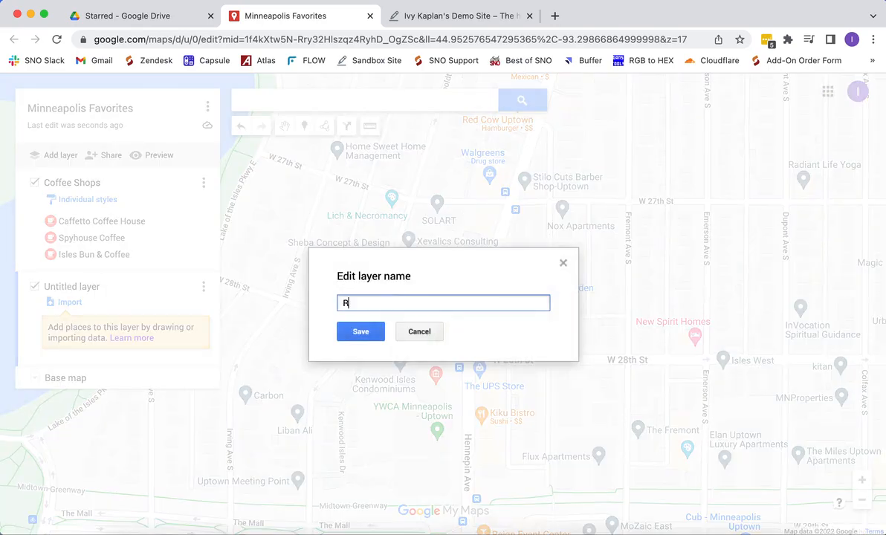
type("estaurants")
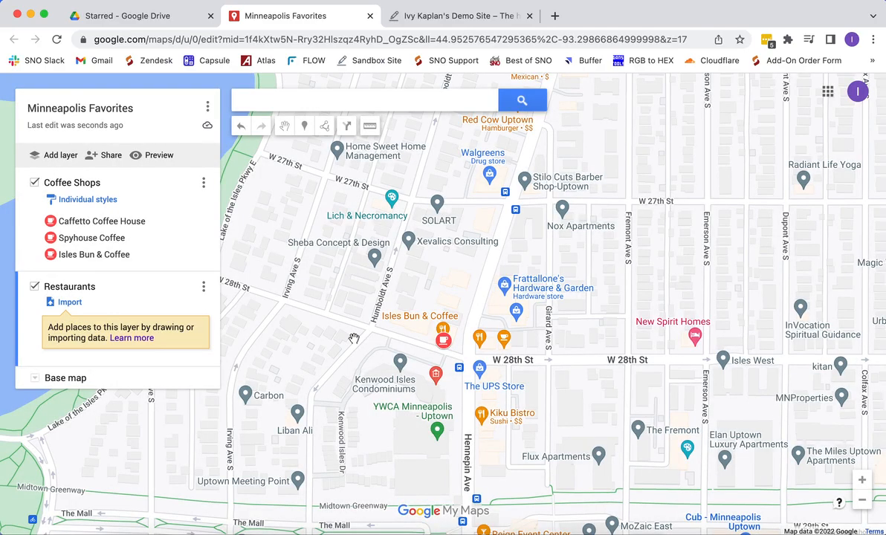
Search for "Taste of I" and add Taste of India on W Wayzata Blvd to the Restaurants layer.
left_click(290, 104)
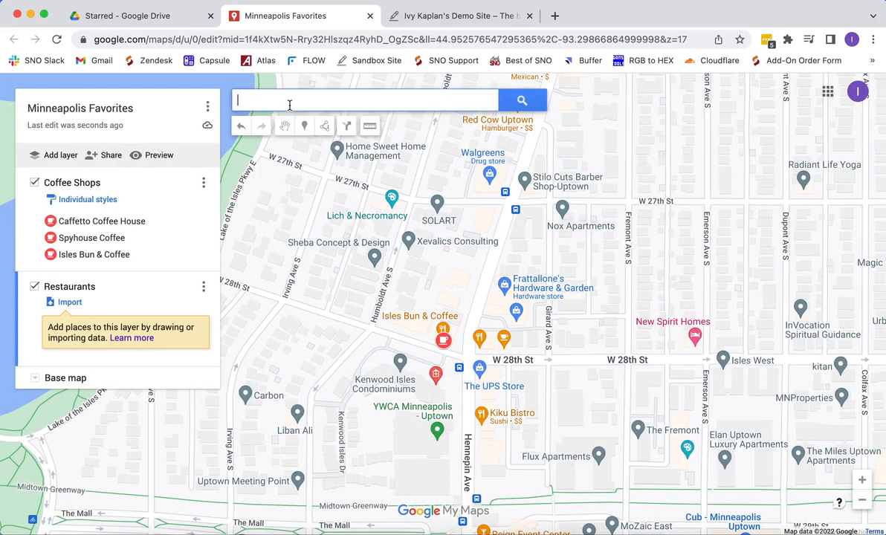
type("Taste of I")
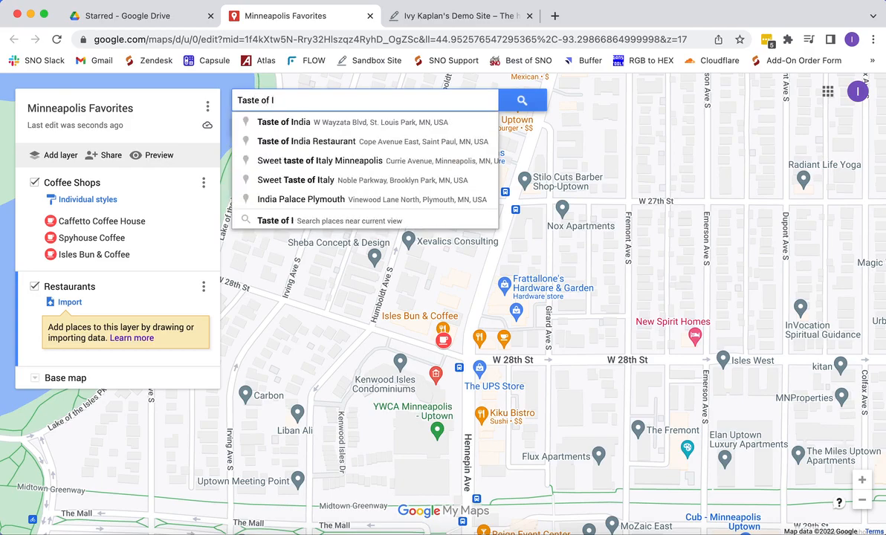
left_click(316, 122)
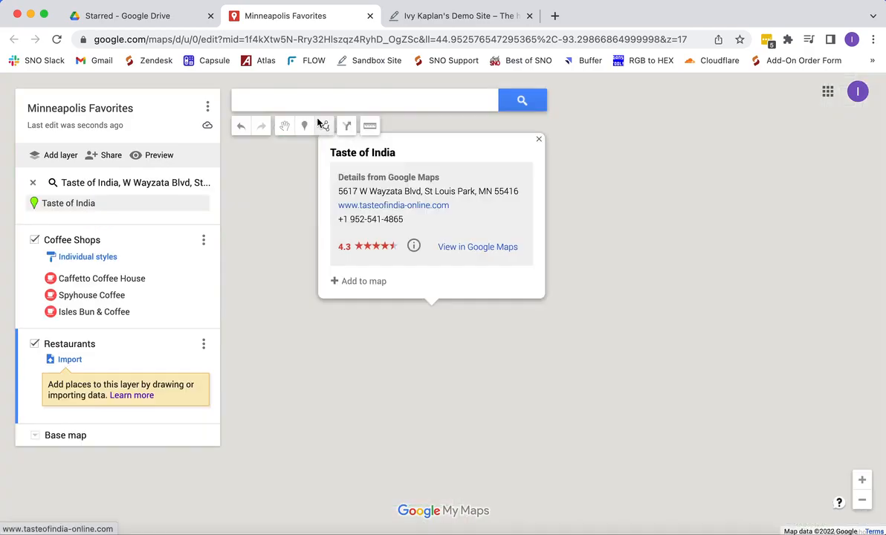
left_click(373, 261)
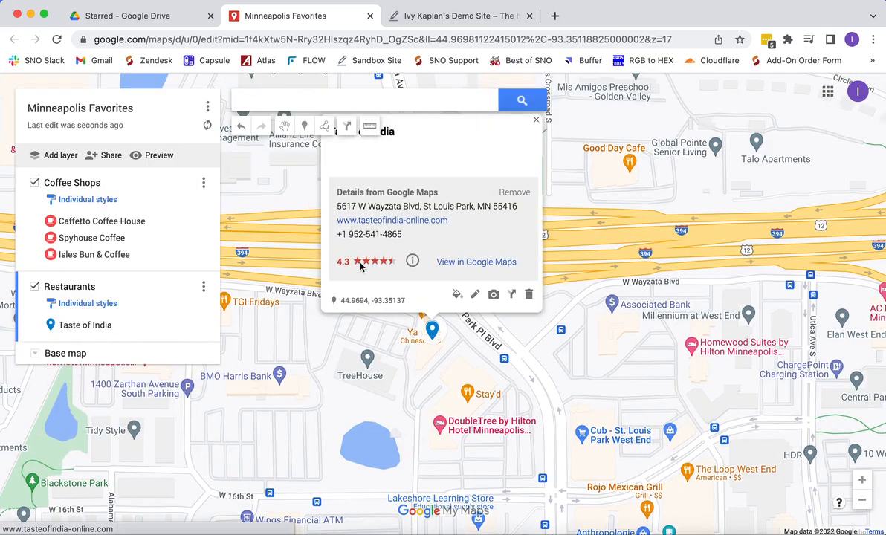
Style the Taste of India marker in light purple with the crossed fork and knife restaurant icon.
left_click(455, 297)
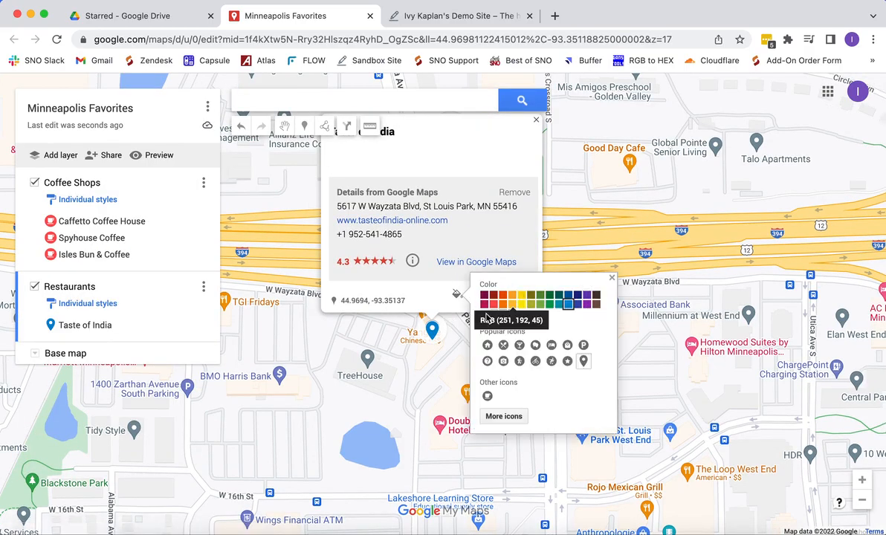
left_click(587, 305)
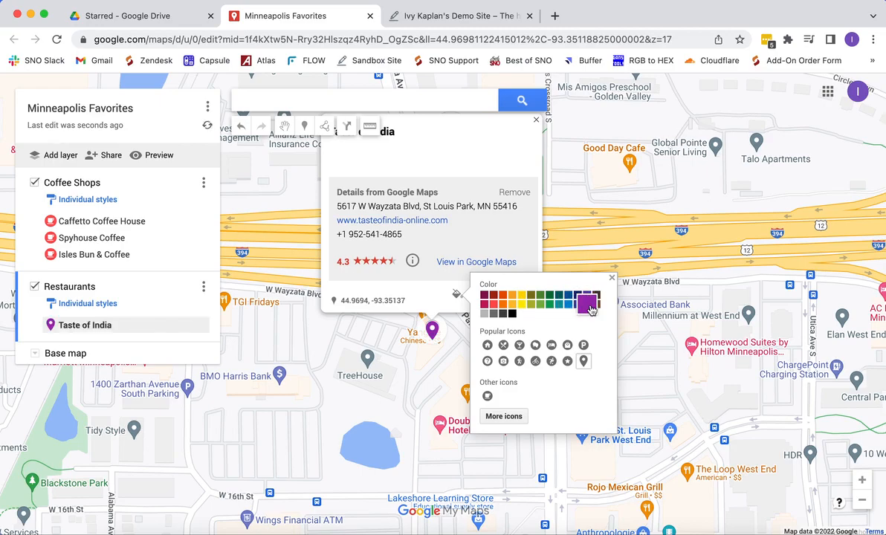
left_click(503, 346)
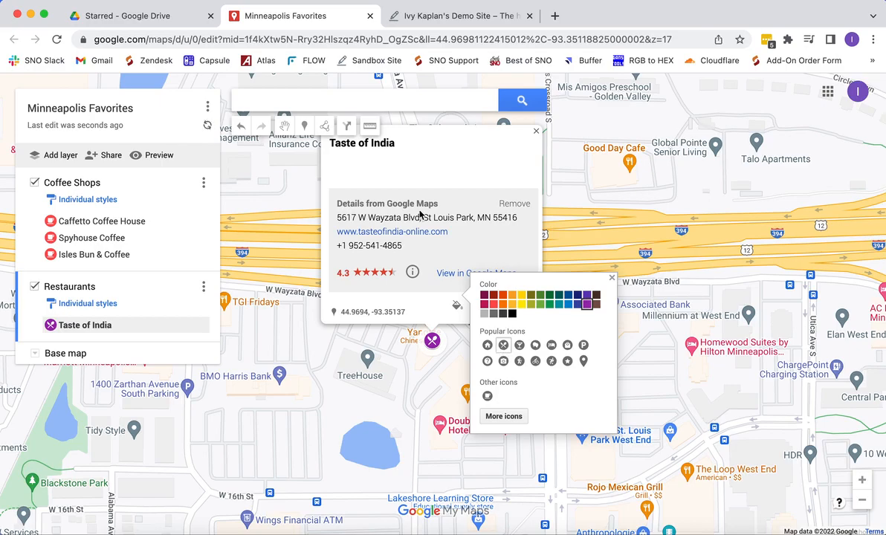
Search for "Coli" and add Colita on Penn Avenue South to the Restaurants layer.
left_click(292, 100)
type("Cali")
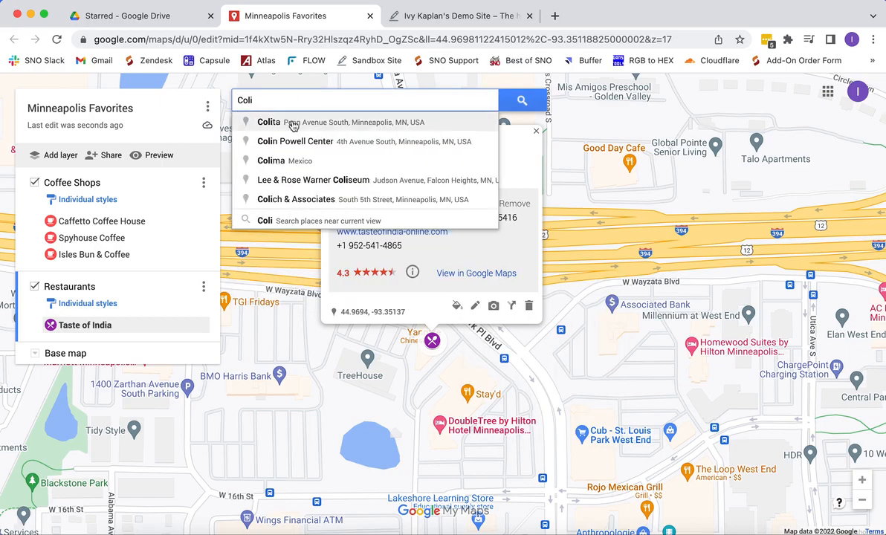
key("BackSpace")
key("BackSpace")
key("BackSpace")
key("BackSpace")
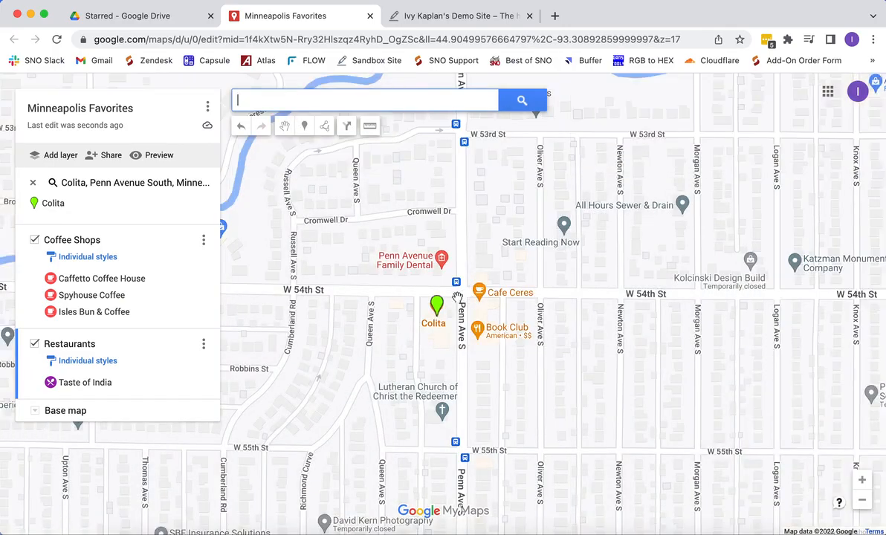
left_click(437, 305)
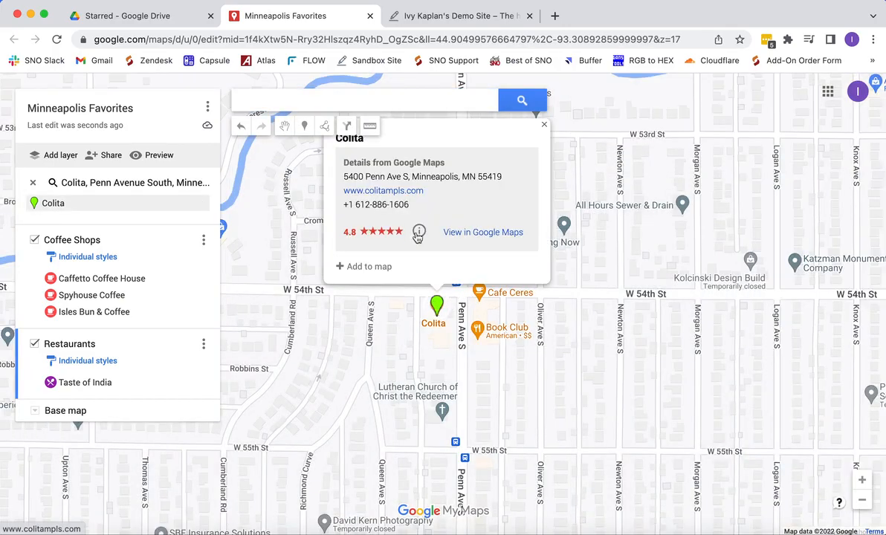
left_click(379, 268)
Give the Colita marker the same light purple color and restaurant icon as Taste of India.
left_click(462, 295)
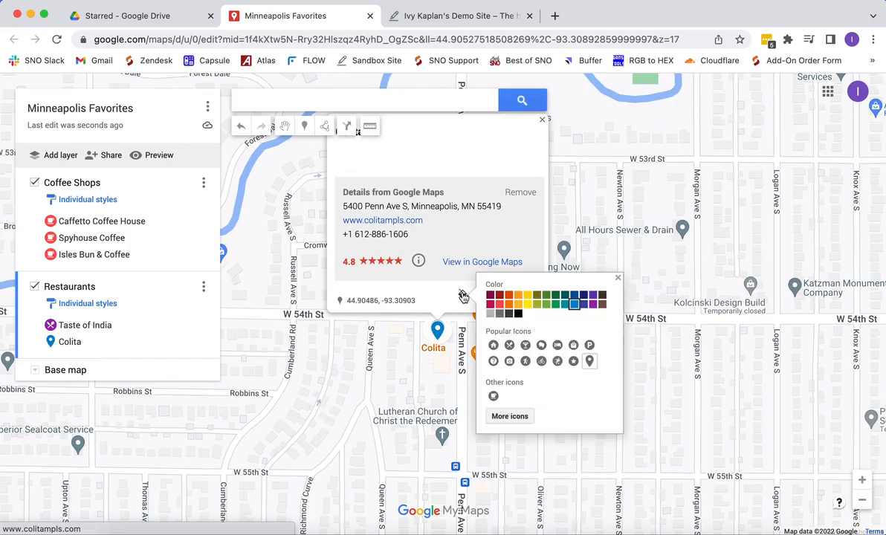
left_click(593, 304)
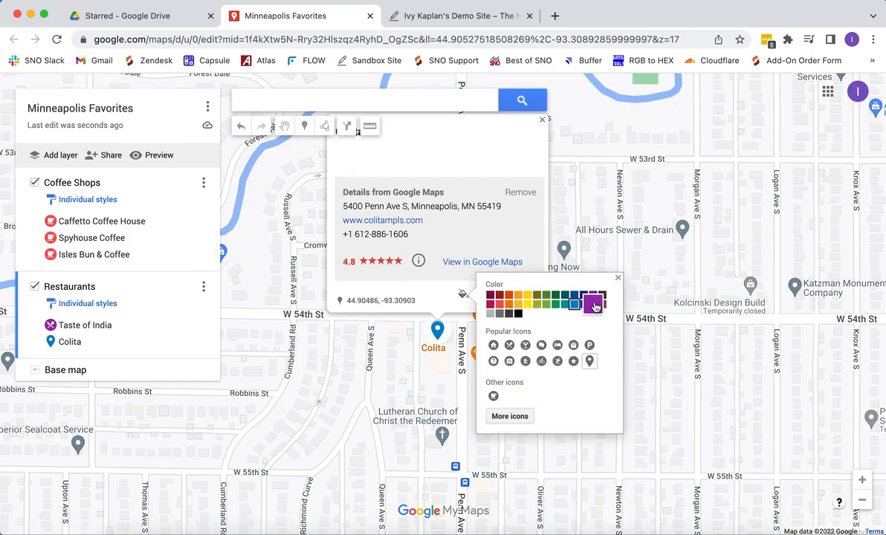
left_click(509, 345)
Search for "Pho 7" and add Pho 79 on Nicollet Avenue in Minneapolis to the Restaurants layer.
left_click(324, 106)
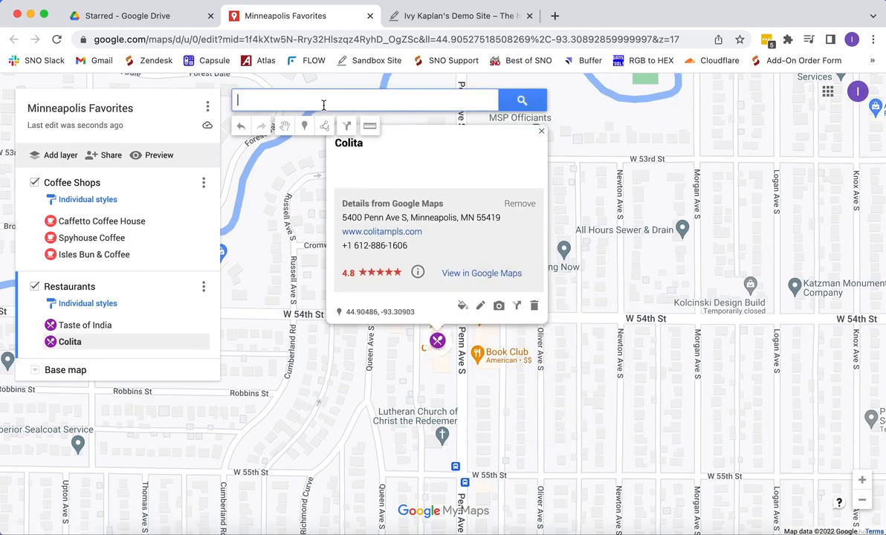
type("Pho 7")
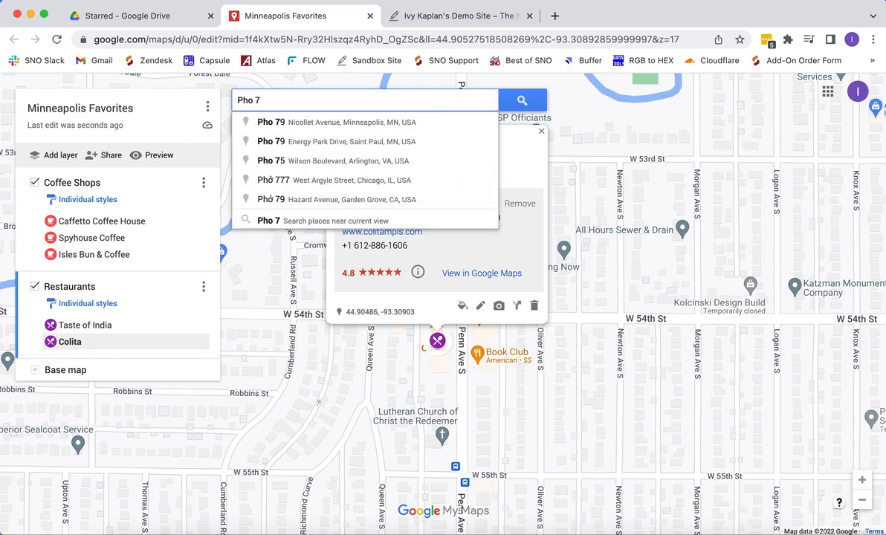
left_click(307, 122)
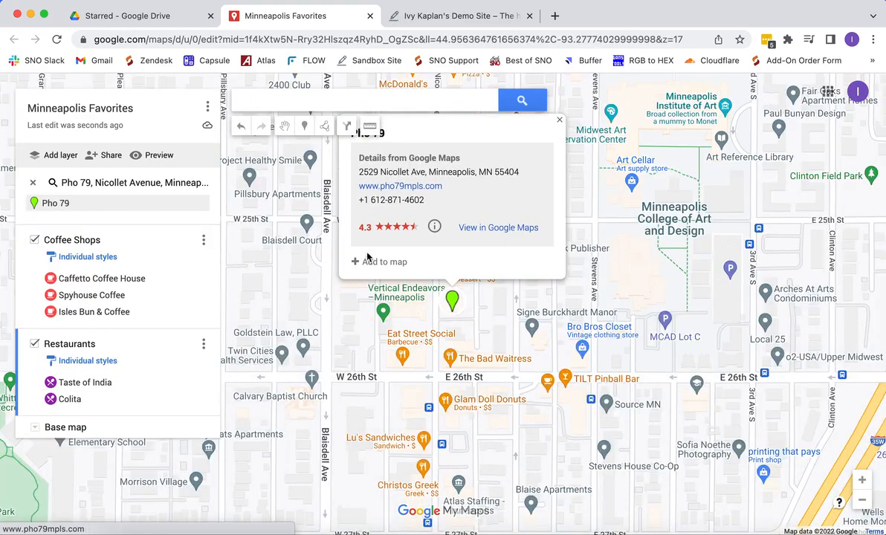
left_click(372, 261)
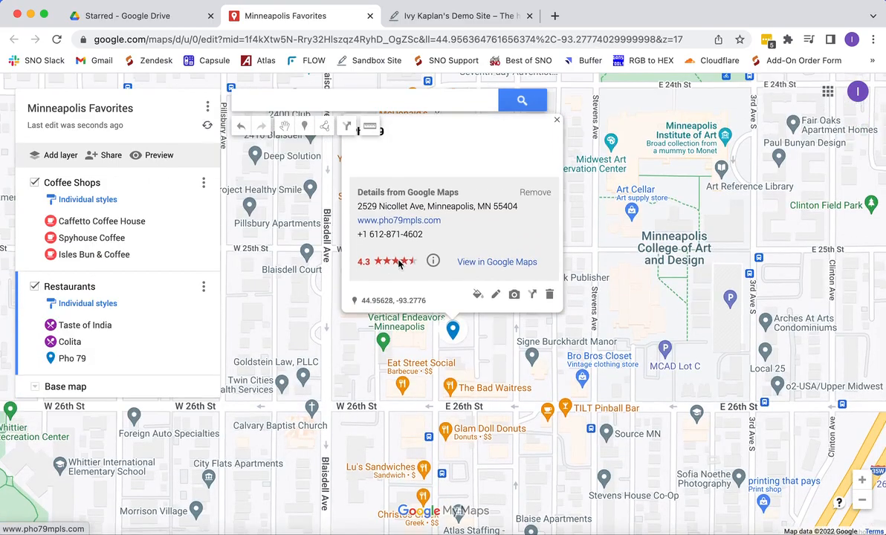
Style the Pho 79 marker in light purple with the restaurant icon and close its details.
left_click(476, 298)
left_click(608, 303)
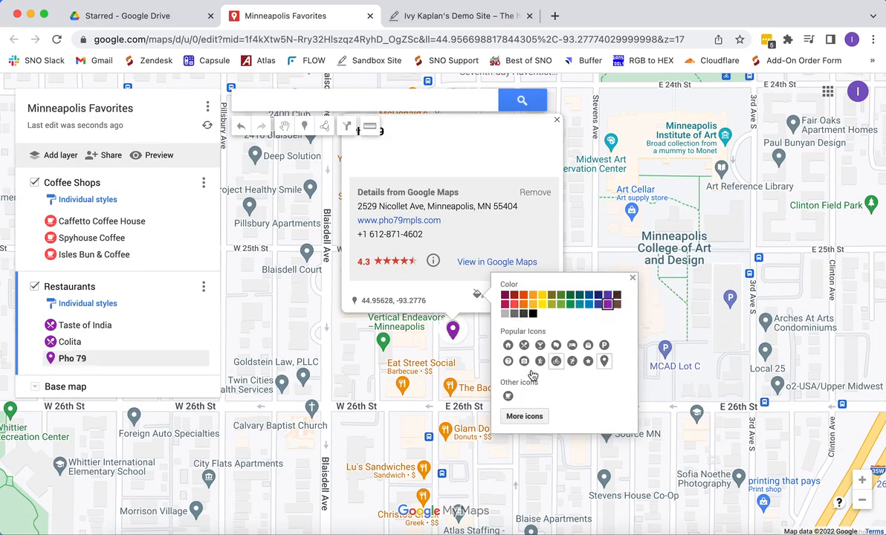
left_click(524, 345)
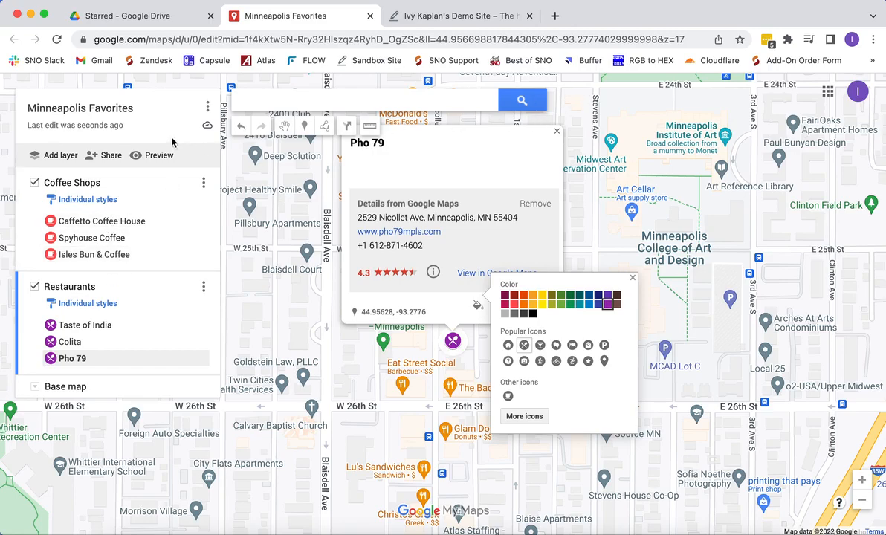
left_click(366, 99)
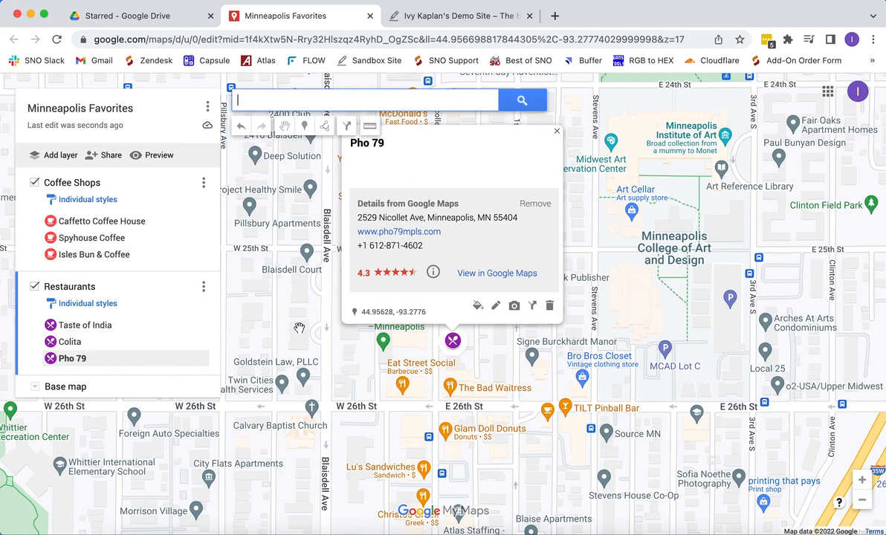
left_click(556, 131)
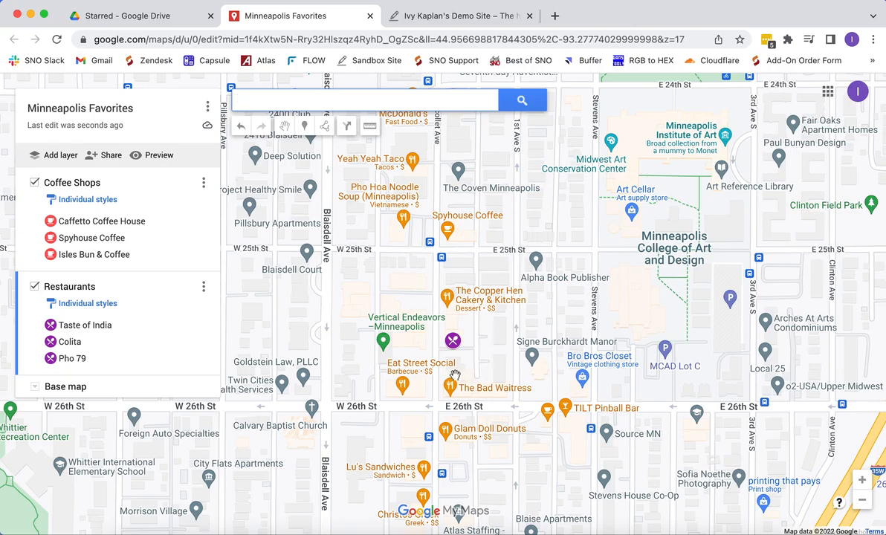
Try several base map styles, including satellite, Terrain and the dark one, and settle on the tan style with blue water.
left_click(35, 389)
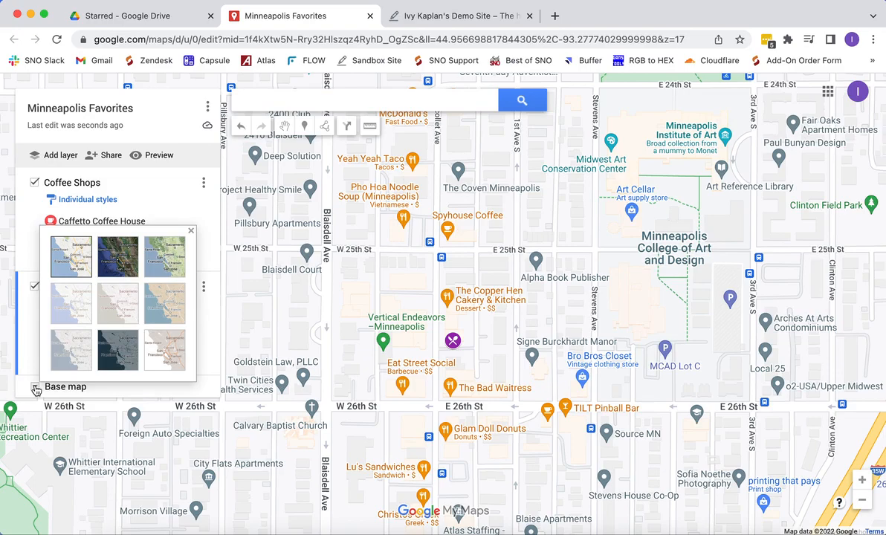
left_click(117, 256)
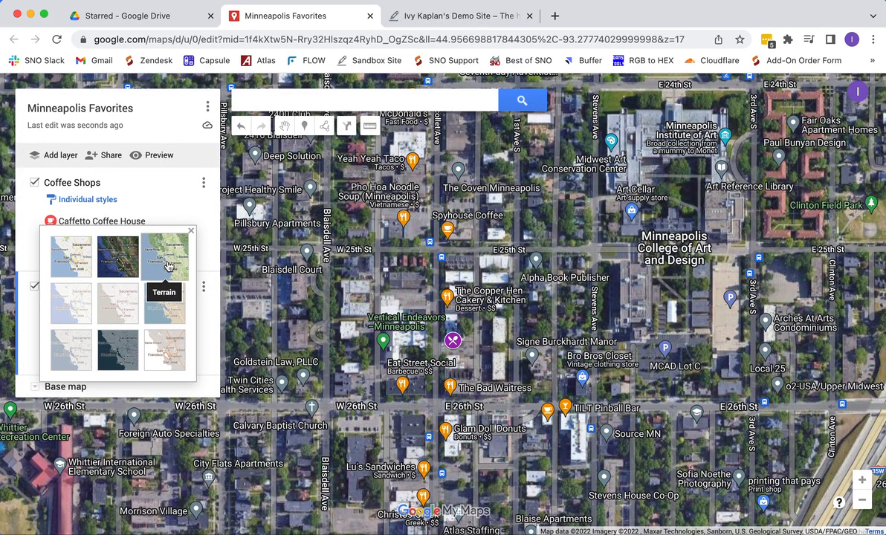
left_click(168, 266)
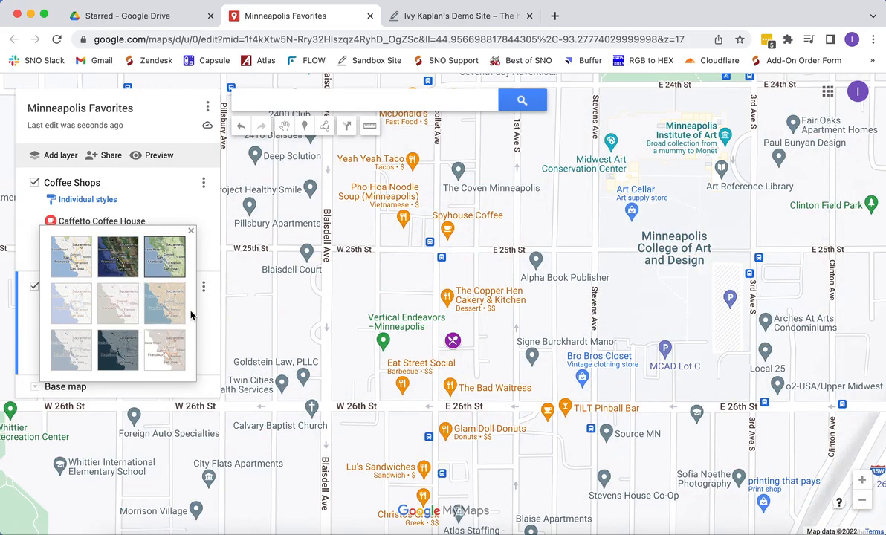
left_click(173, 314)
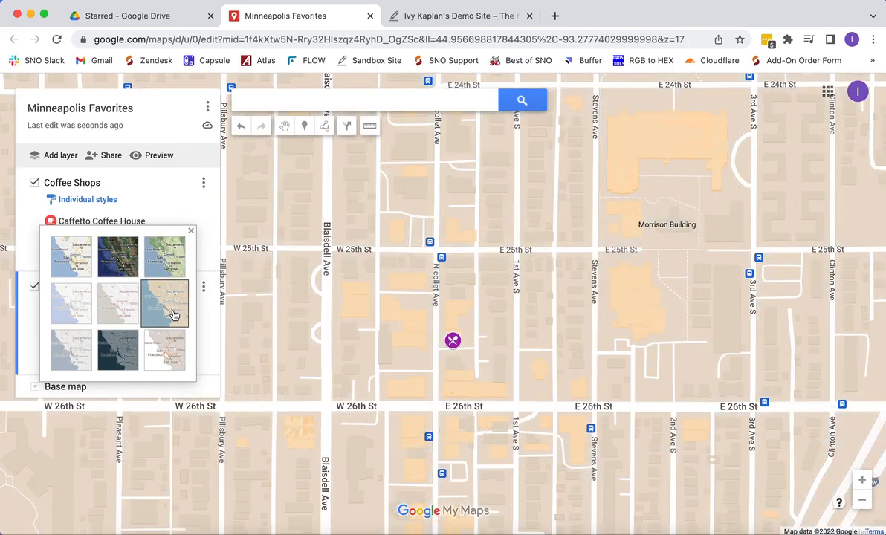
left_click(115, 306)
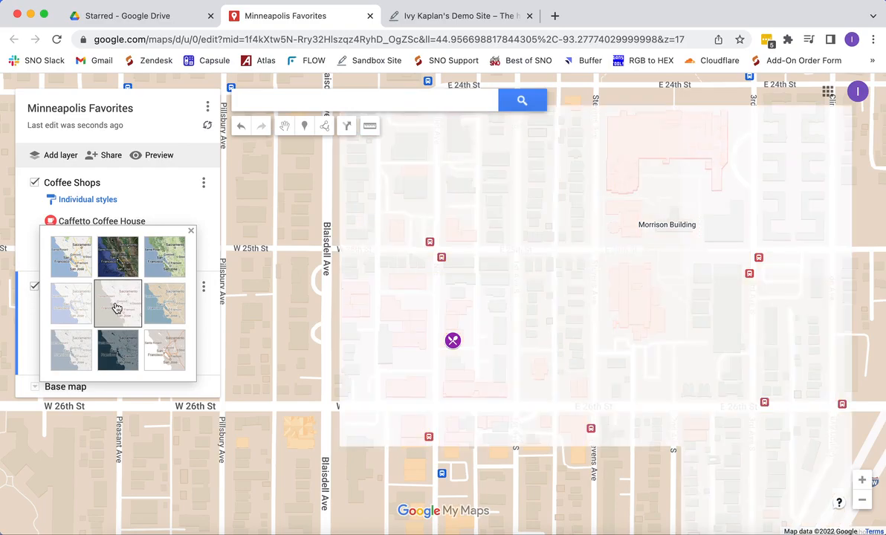
left_click(115, 351)
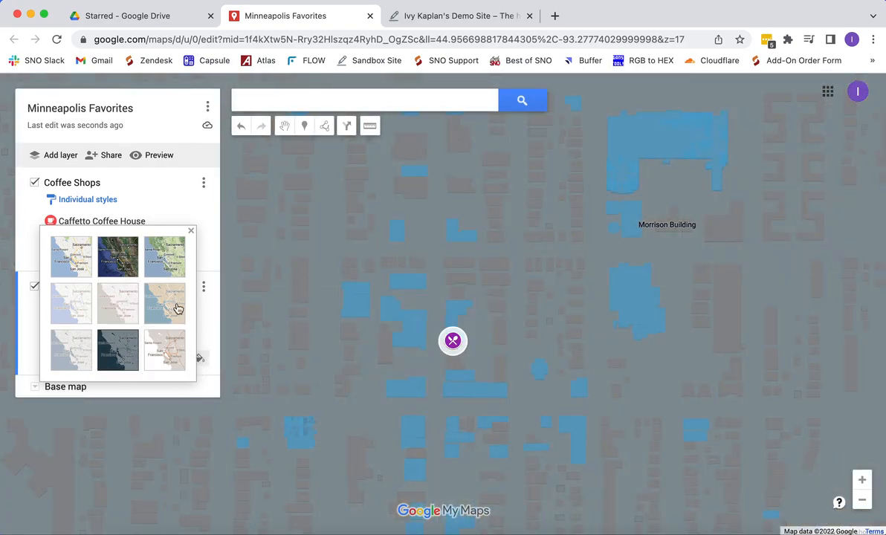
left_click(172, 313)
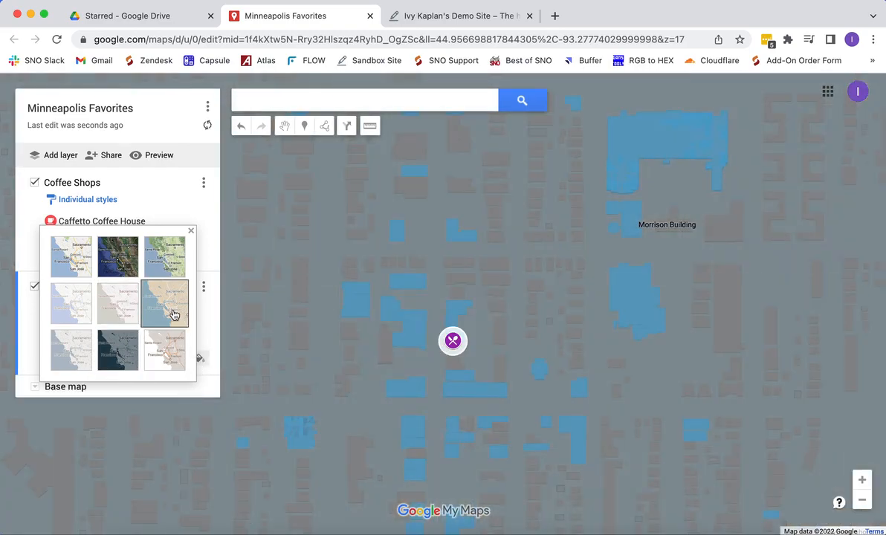
Examine how all the coffee shop and restaurant markers are spread across the Minneapolis area.
left_click(863, 503)
left_click(862, 502)
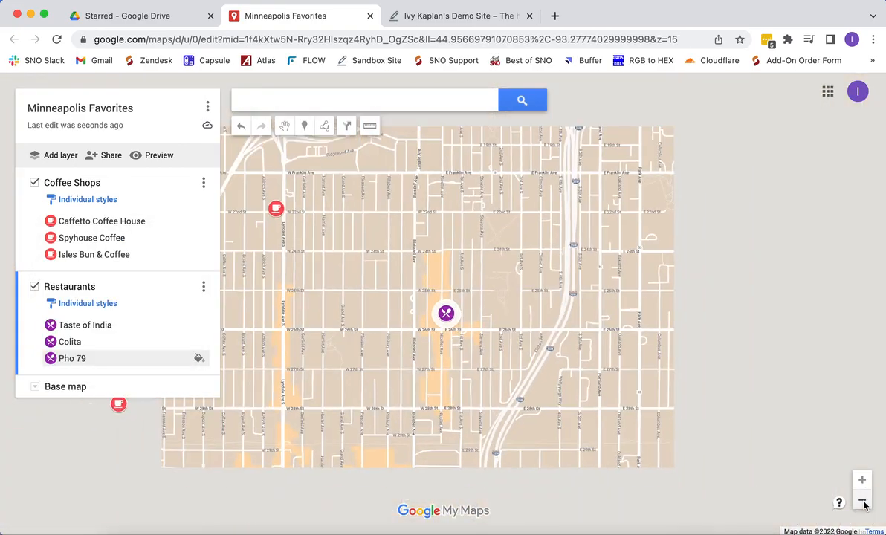
left_click(862, 503)
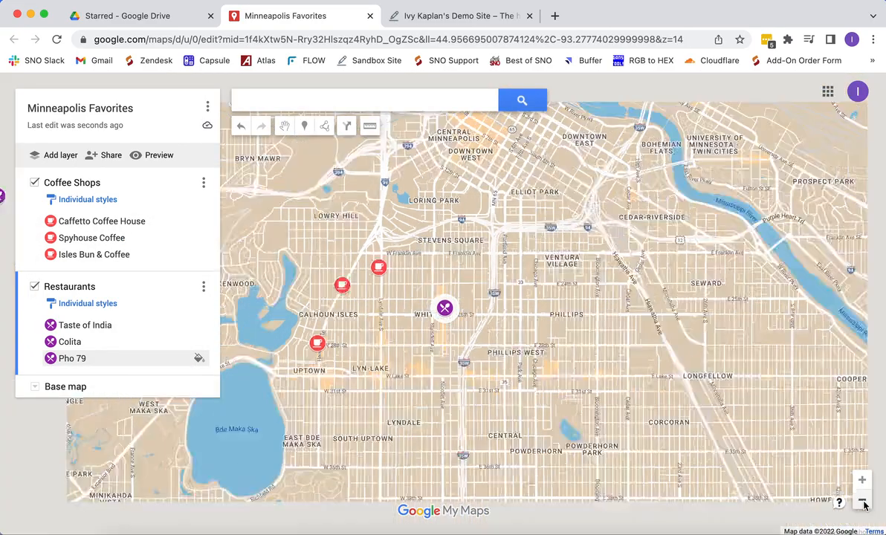
left_click(864, 503)
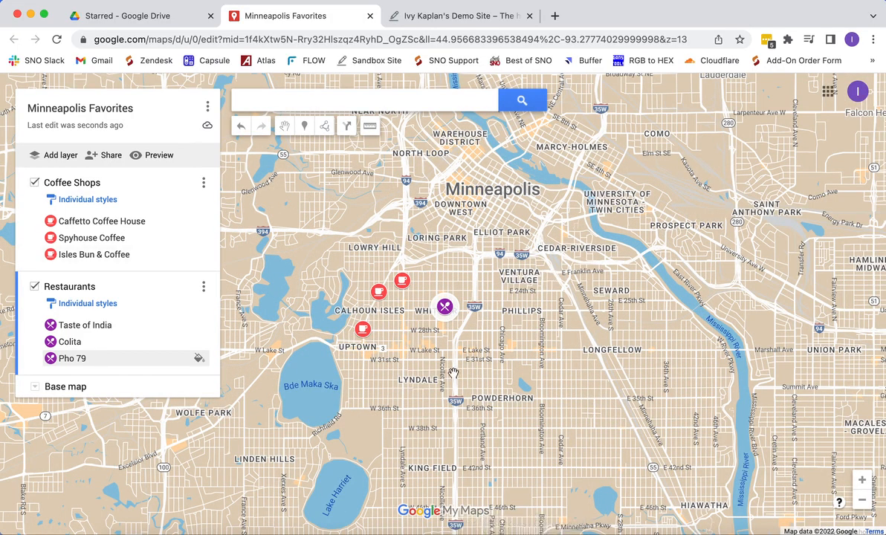
left_click_drag(365, 387, 508, 257)
left_click(861, 501)
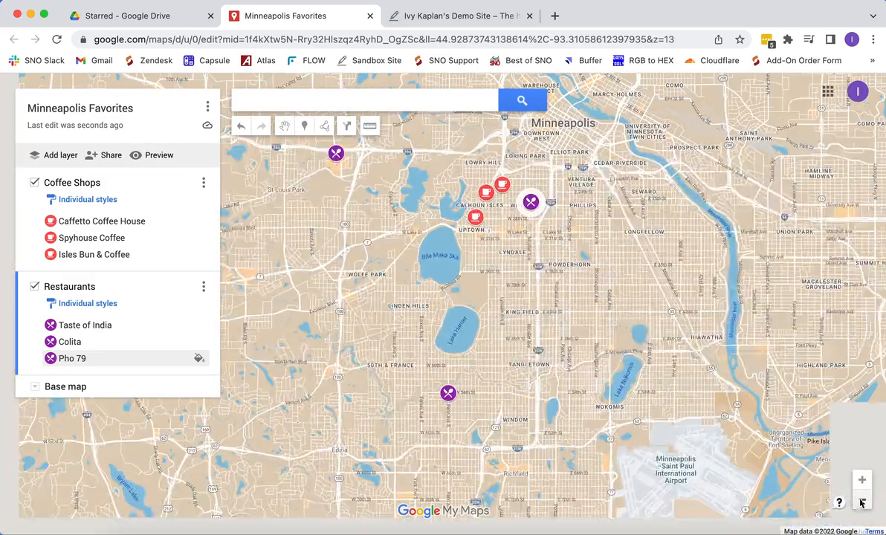
Share the Minneapolis Favorites map so that anyone with the link can view it, and close the sharing settings.
left_click(861, 503)
left_click_drag(530, 276, 569, 343)
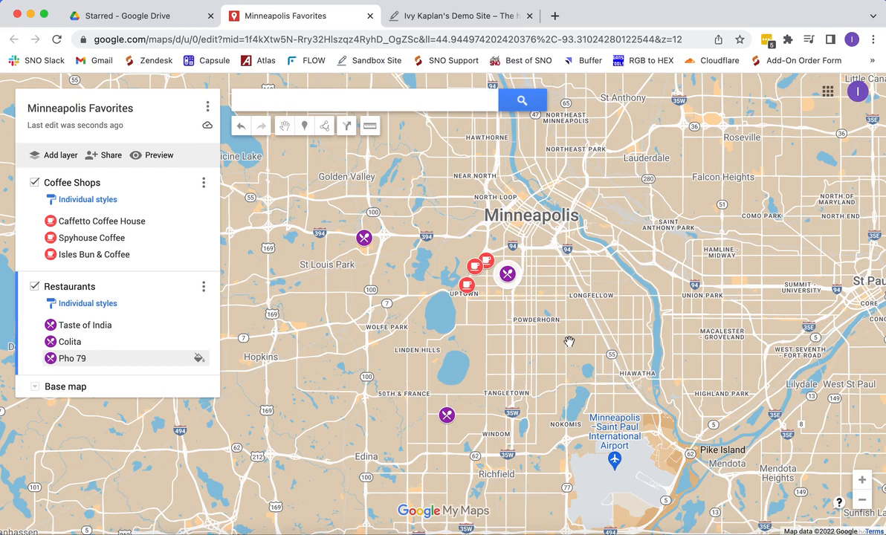
left_click(106, 157)
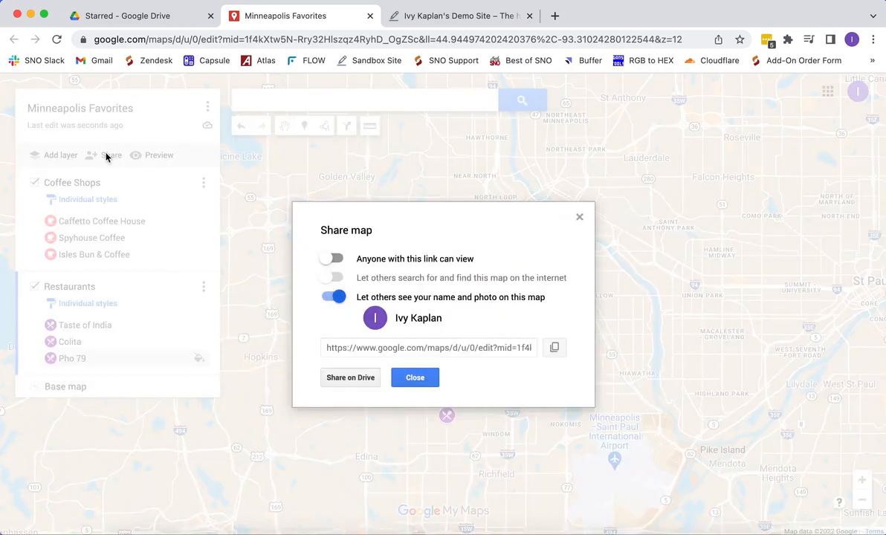
left_click(330, 260)
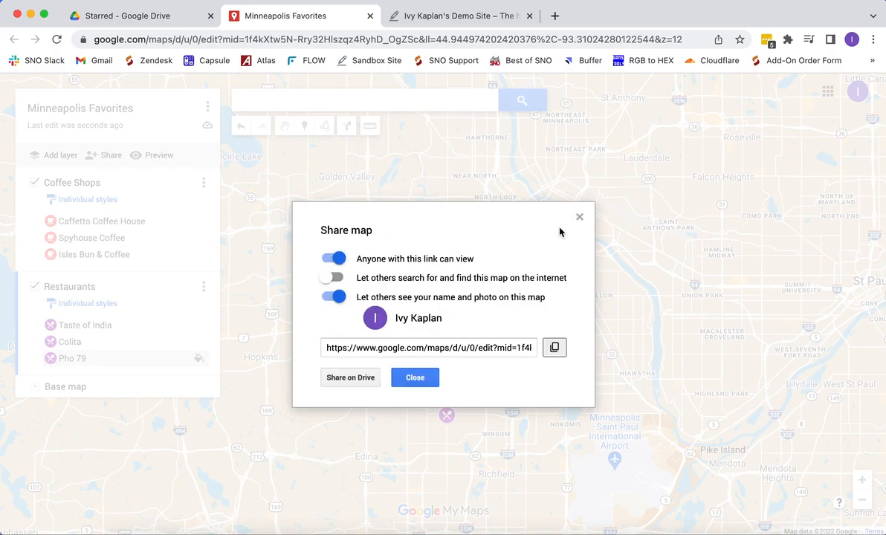
left_click(579, 217)
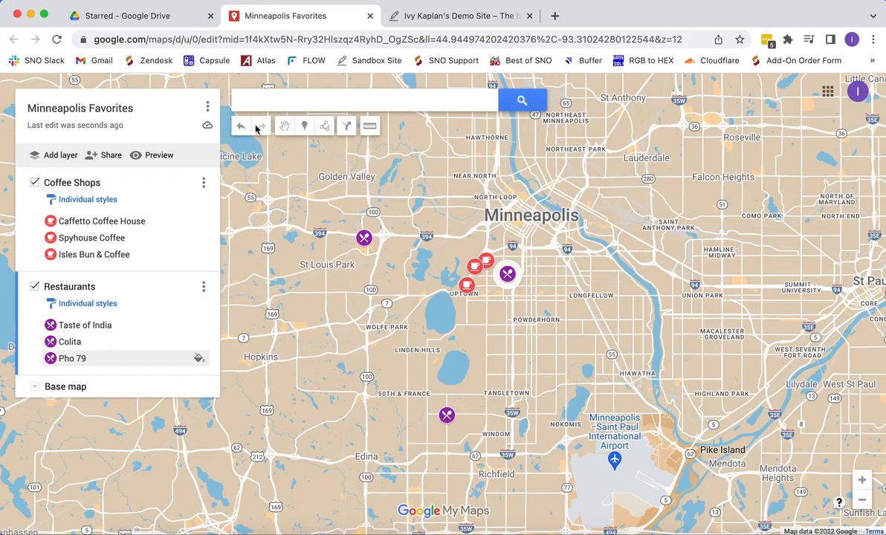
Generate the map's embed code for a website and copy the full iframe HTML.
left_click(208, 108)
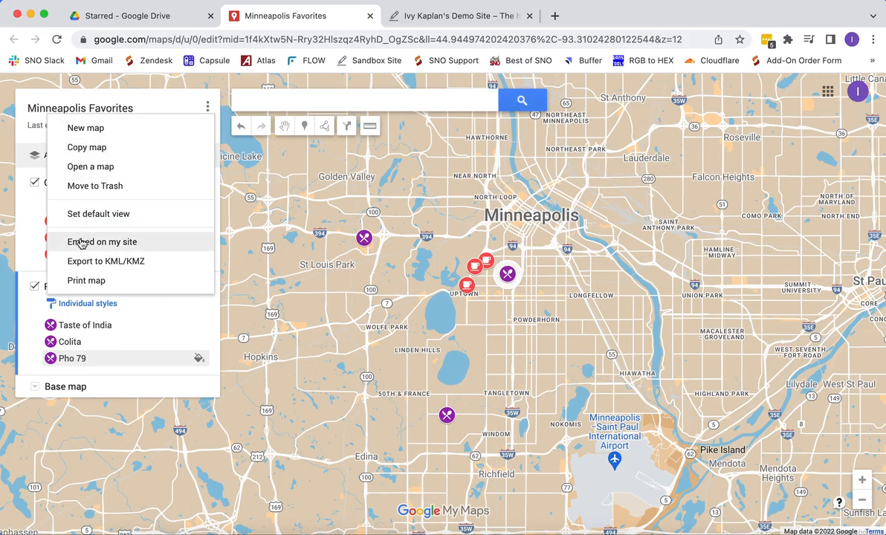
left_click(82, 243)
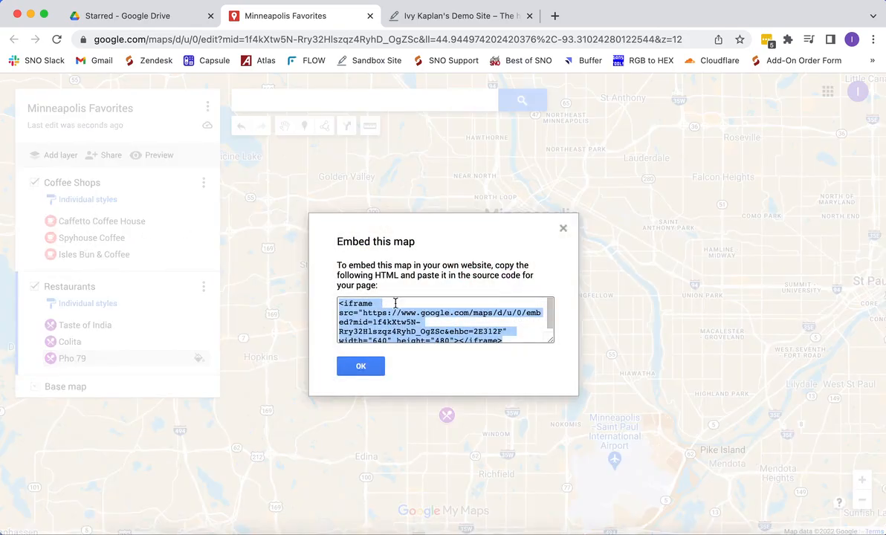
scroll(383, 334, "down", 1)
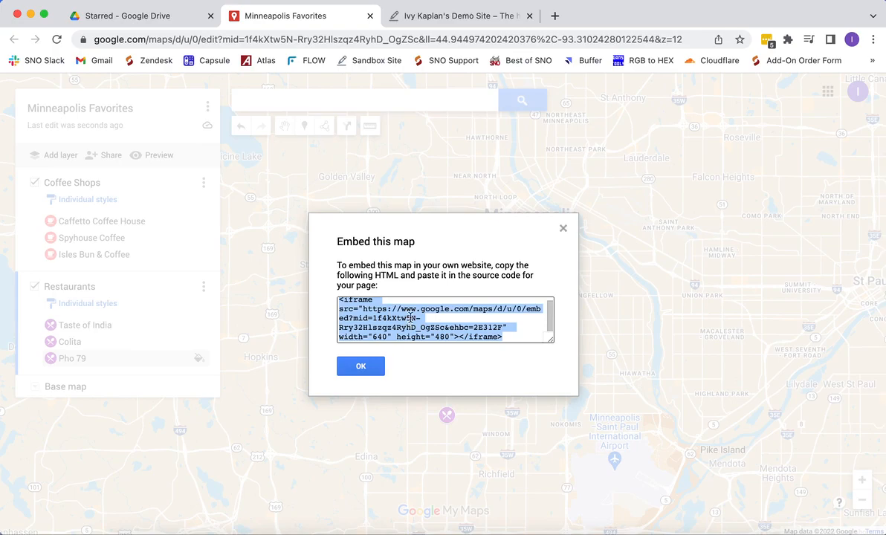
Switch to the demo site in the browser, open the "Places to Explore Around Minneapolis" story and look through its content.
left_click(502, 22)
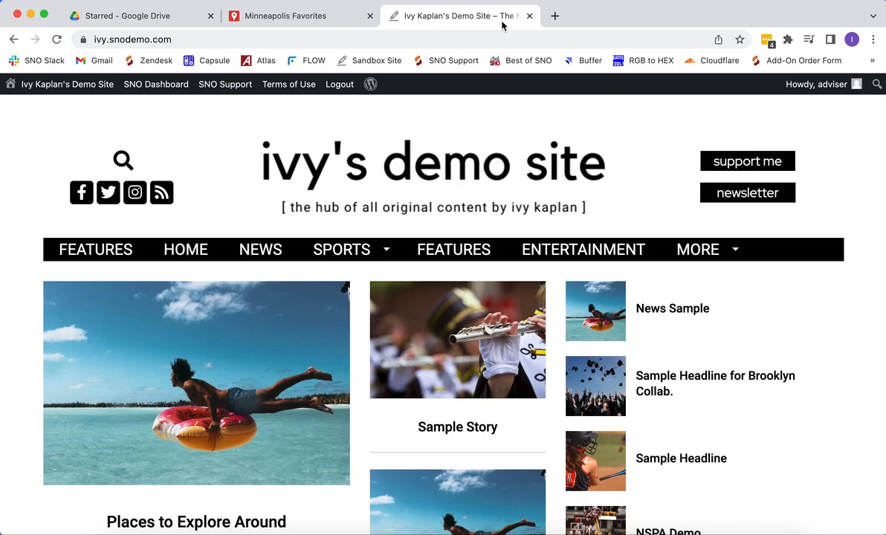
scroll(344, 161, "down", 2)
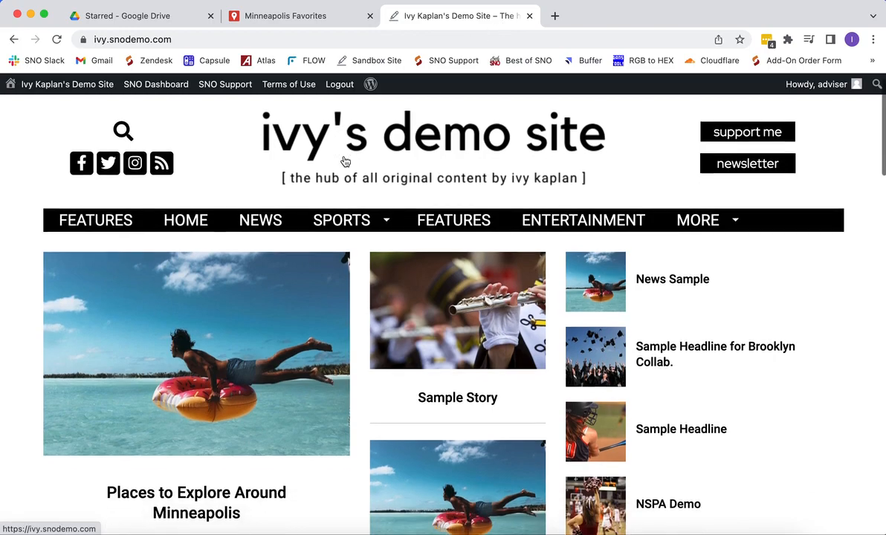
scroll(345, 161, "down", 4)
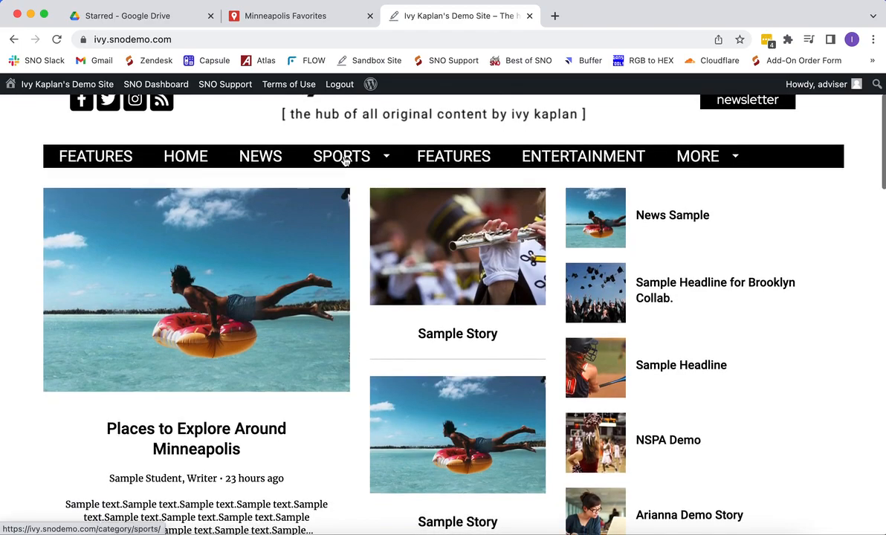
scroll(39, 470, "down", 3)
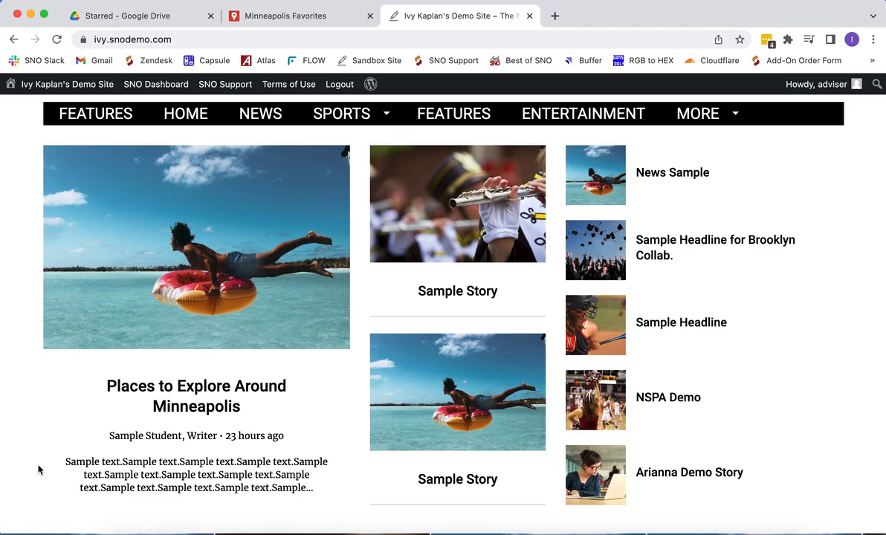
left_click(183, 406)
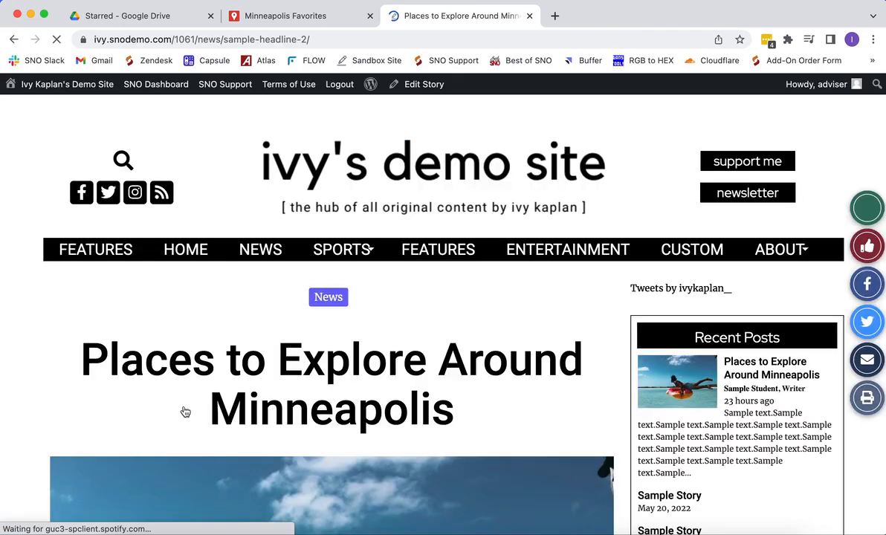
scroll(186, 362, "down", 3)
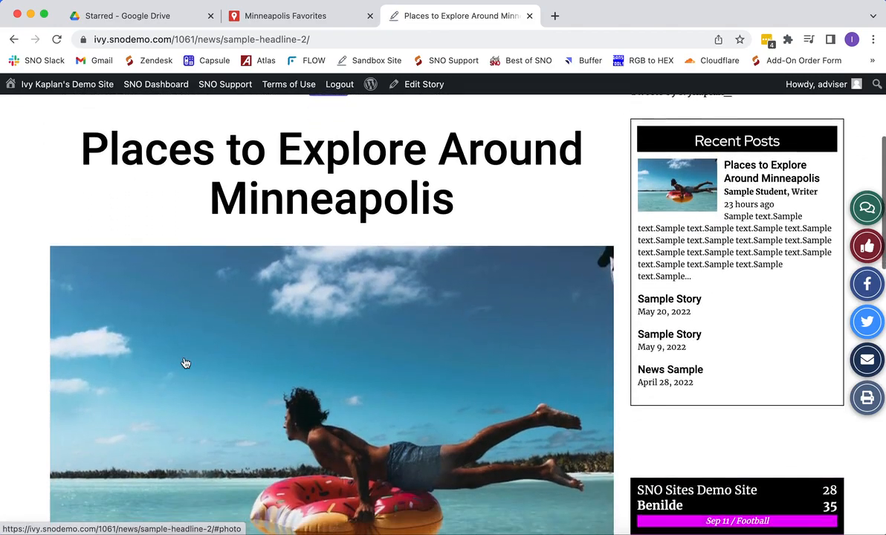
scroll(185, 363, "down", 10)
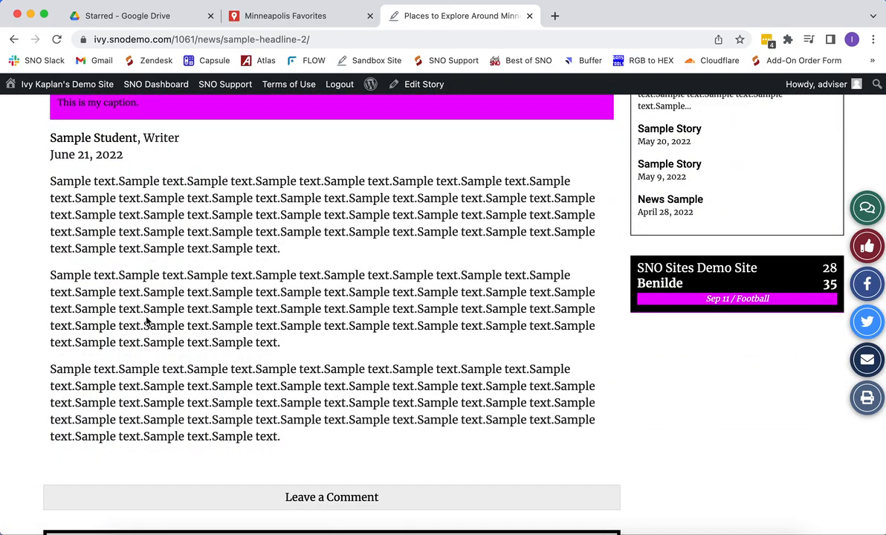
scroll(147, 321, "up", 13)
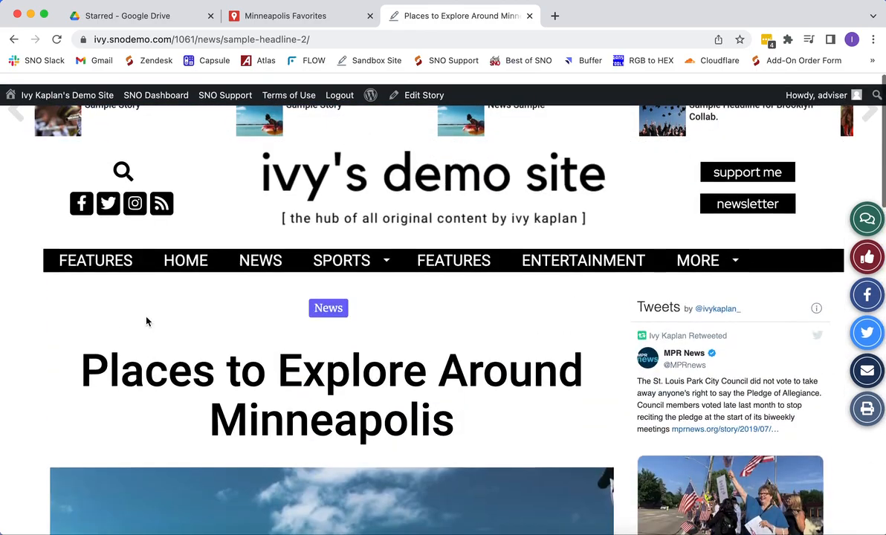
Open the story for editing in Text mode and paste the map's iframe code between the first and second paragraphs.
left_click(409, 87)
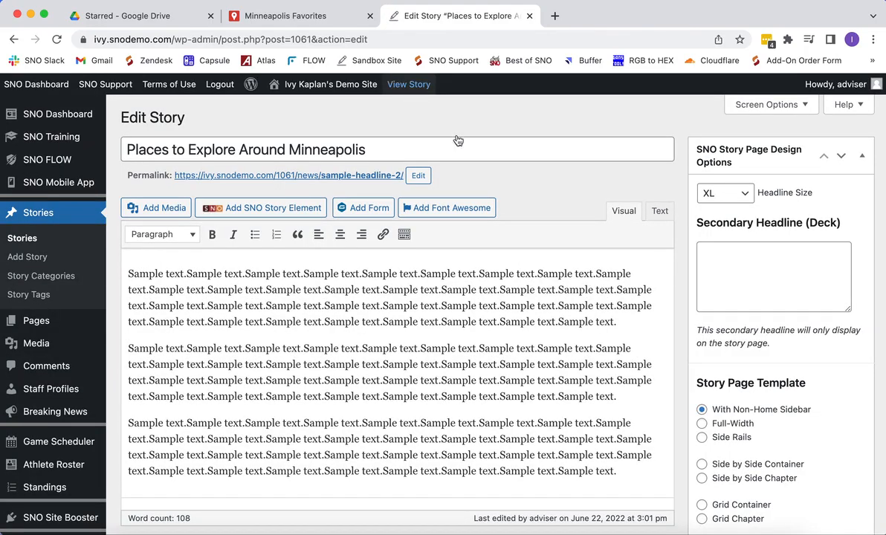
left_click(660, 214)
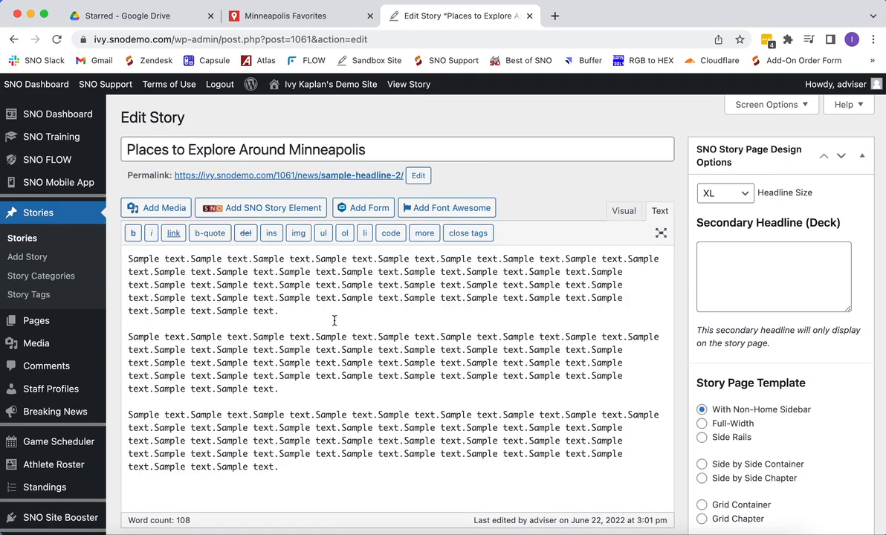
left_click(310, 317)
key("Return")
key("Return")
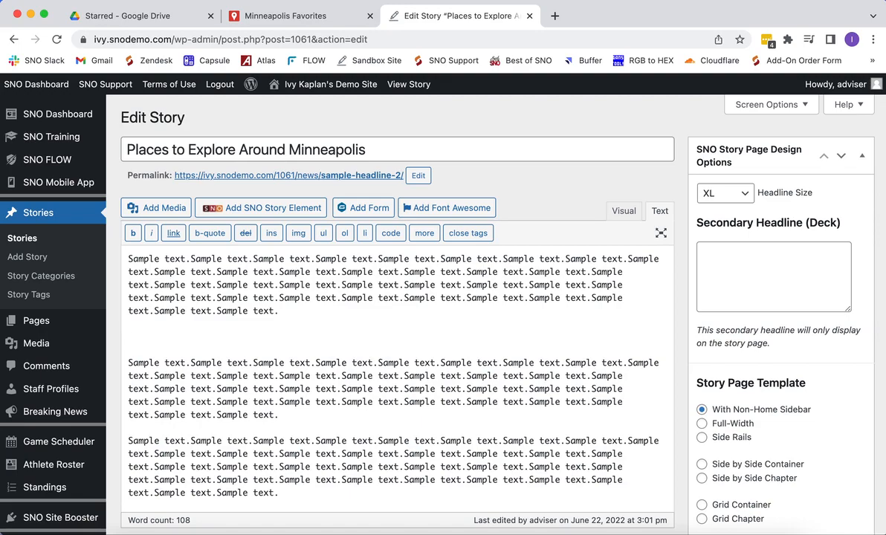
type("<iframe src=\"https://www.google.com/maps/d/u/0/embed?mid=1f4kXtw5N-Rry32Hlszqz4RyhD_OgZSc&ehbc=2E312F\" width=\"640\" height=\"480\"></iframe>")
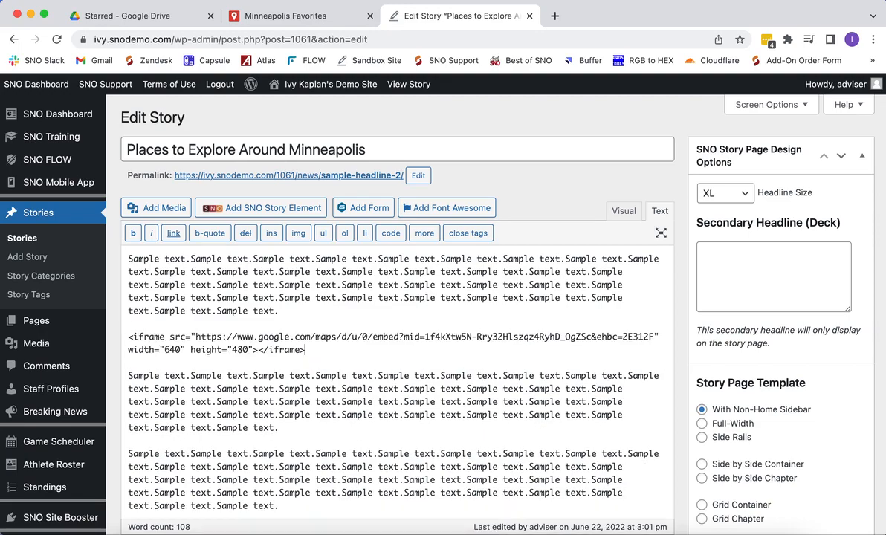
Check the embedded map in the Visual editor and update the published story.
left_click(625, 211)
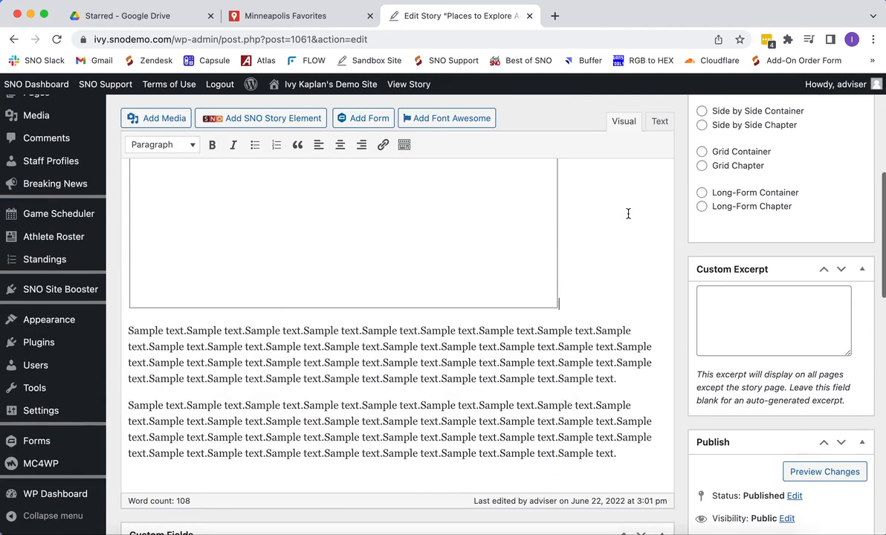
scroll(457, 339, "up", 3)
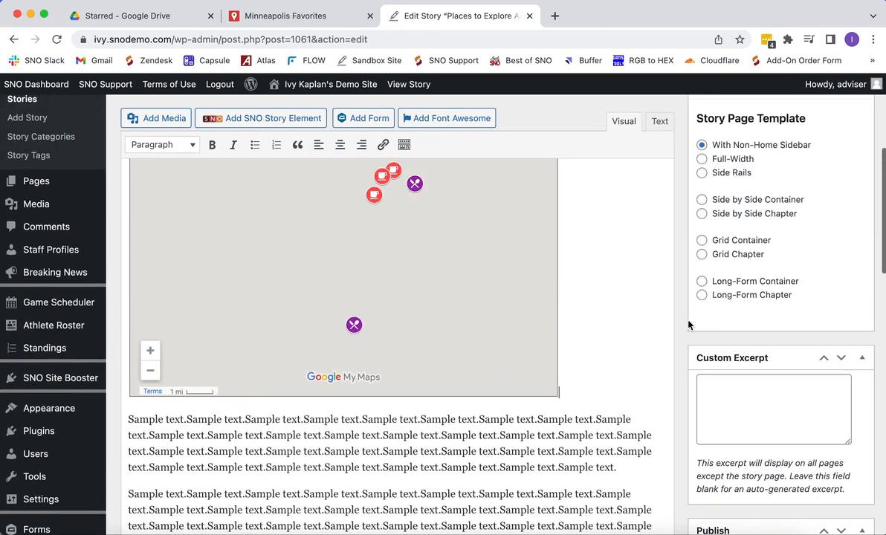
scroll(634, 323, "up", 3)
scroll(632, 322, "down", 1)
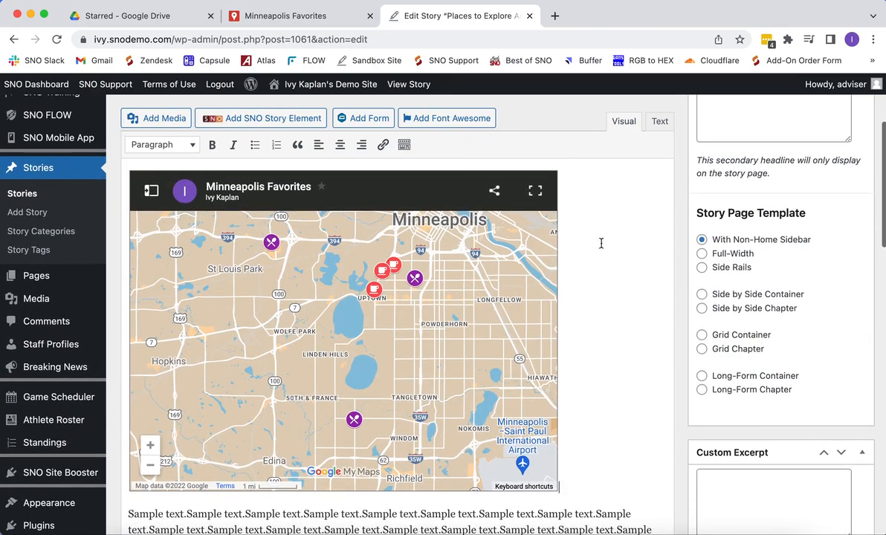
scroll(595, 342, "down", 10)
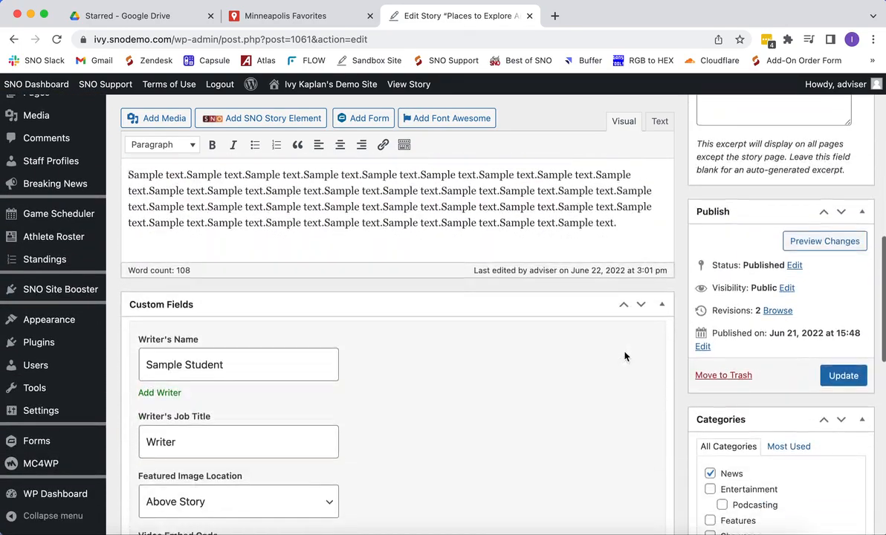
left_click(832, 365)
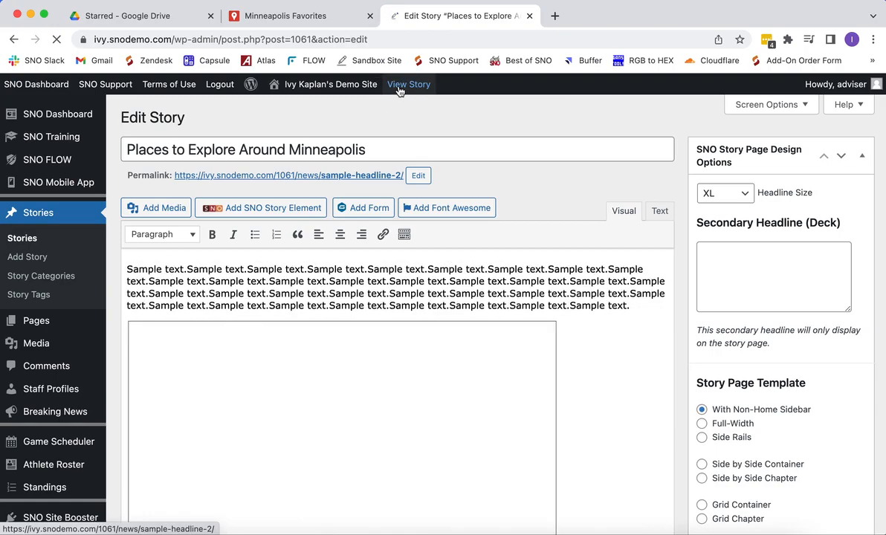
View the published story page and inspect the embedded map between the paragraphs.
left_click(399, 87)
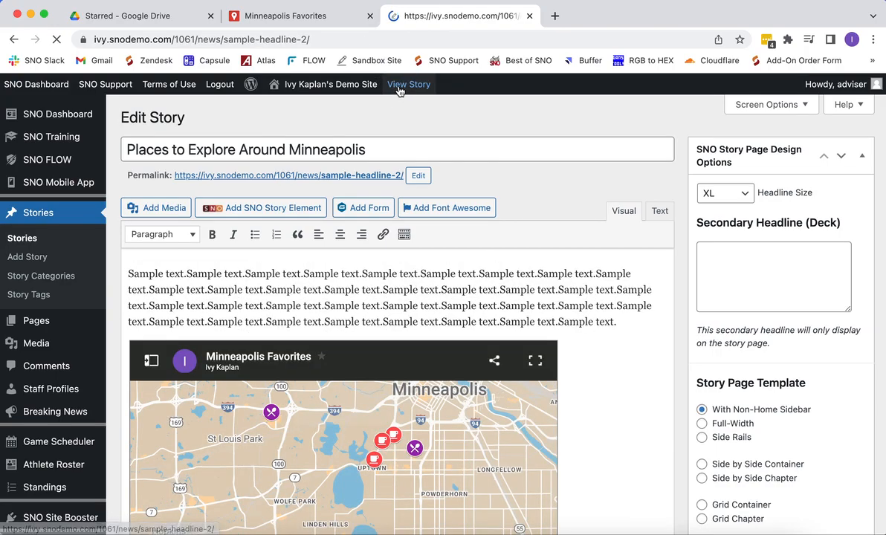
scroll(399, 88, "down", 10)
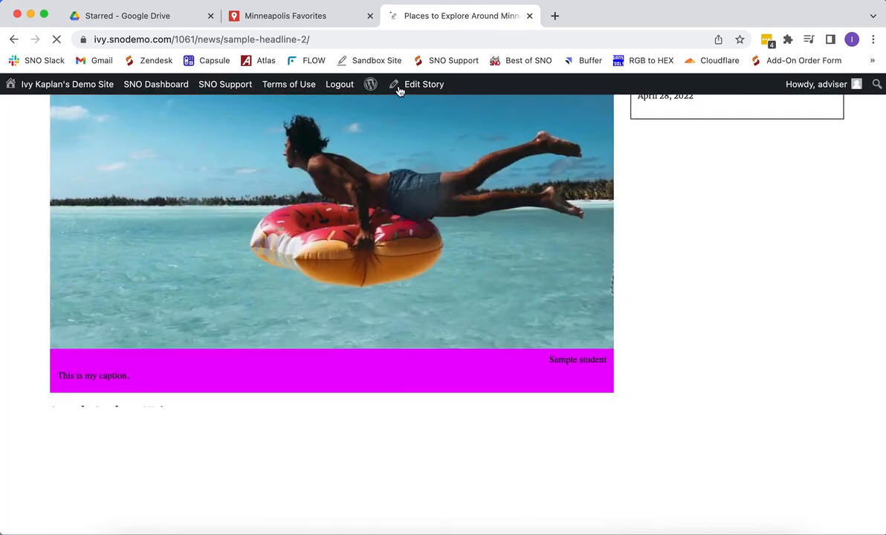
scroll(400, 88, "down", 5)
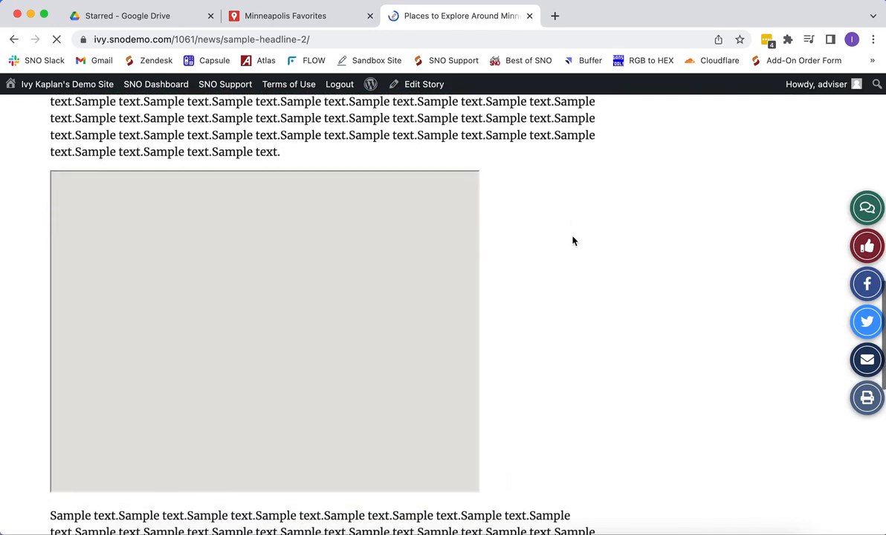
scroll(573, 241, "down", 1)
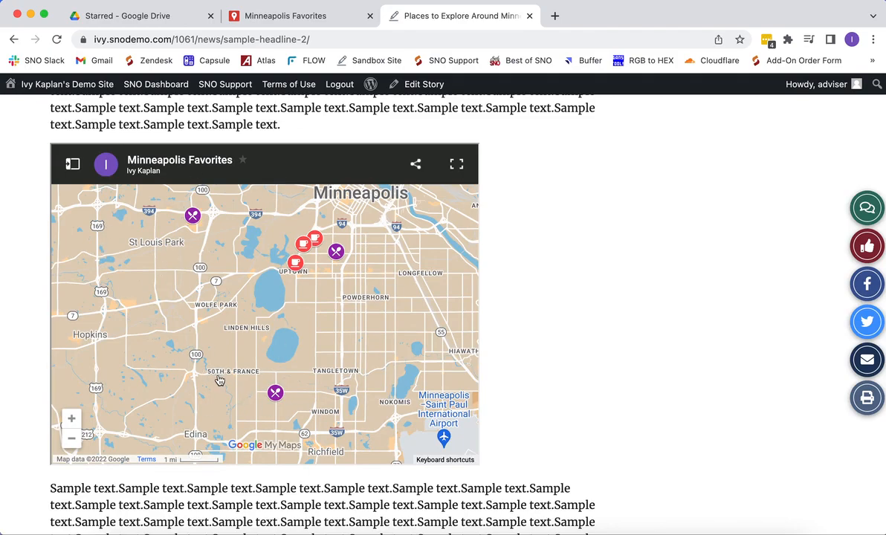
Show the embedded map's legend, switch the Coffee Shops layer off and on again, and hide the legend.
left_click(72, 165)
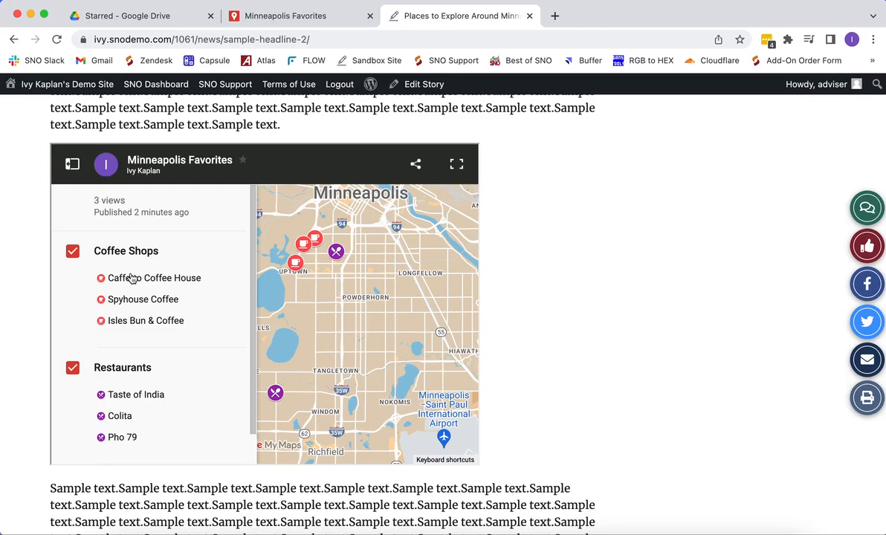
scroll(131, 278, "down", 1)
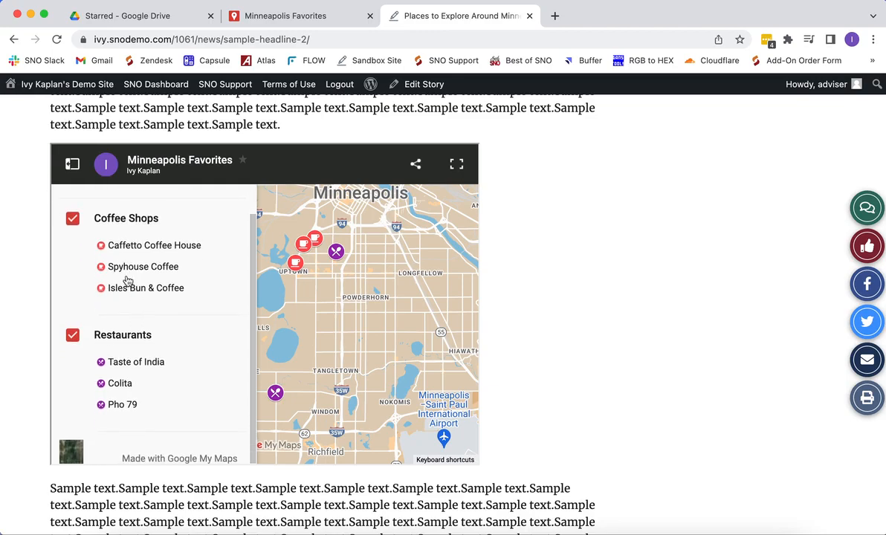
left_click(72, 226)
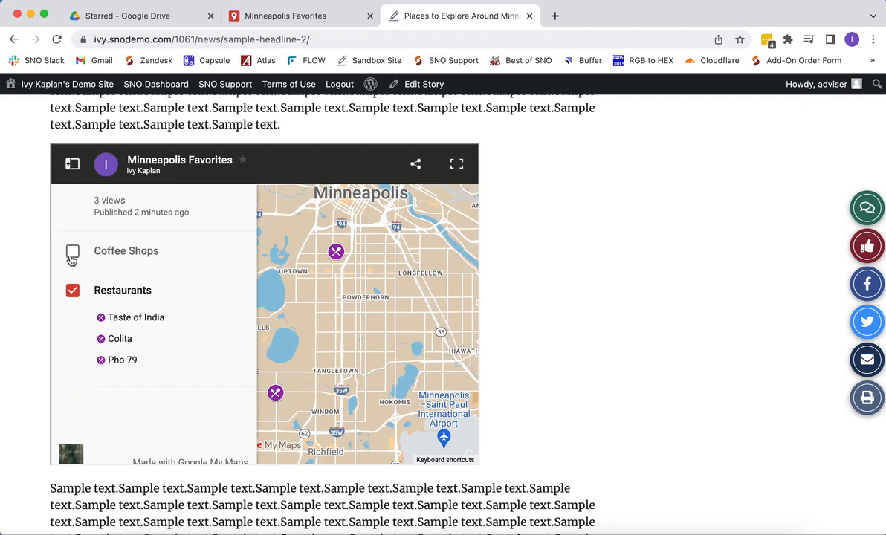
left_click(72, 253)
left_click(74, 163)
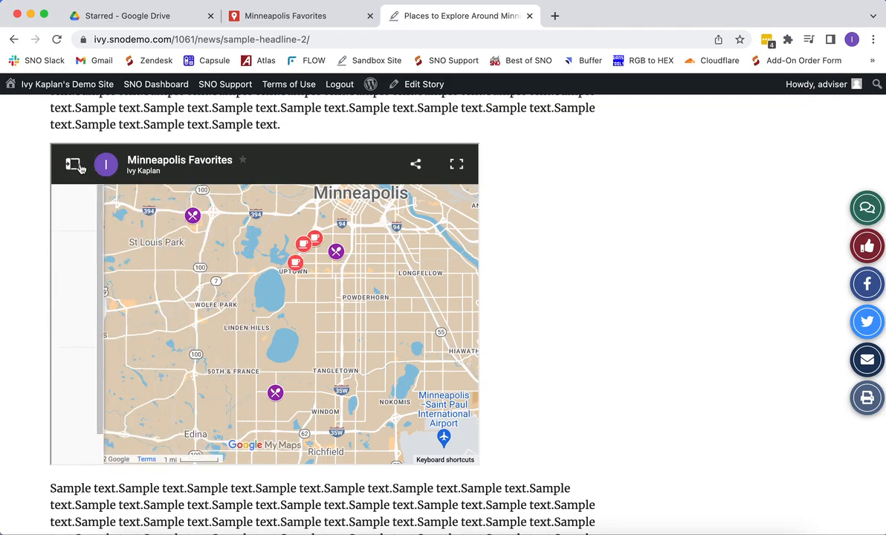
Look over the embedded map up close, return to the demo site's home page and browse its story list.
scroll(277, 394, "up", 5)
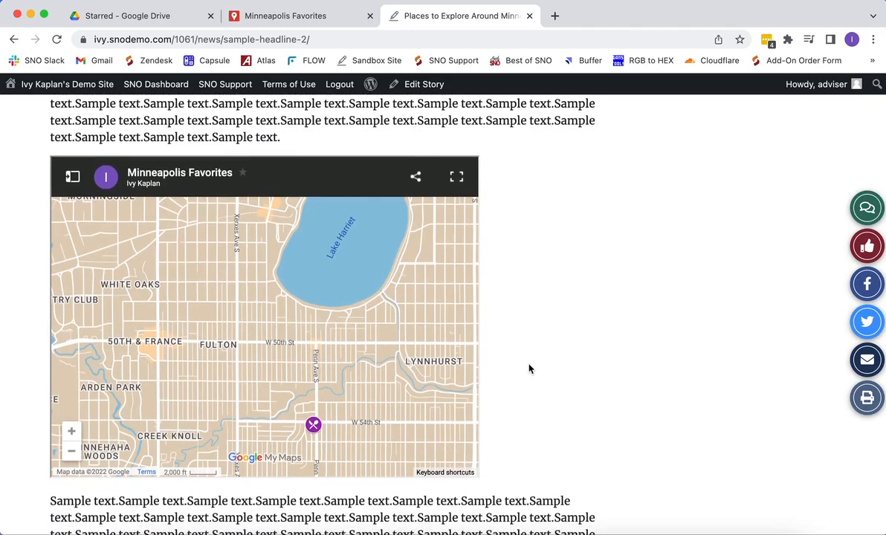
scroll(492, 372, "up", 10)
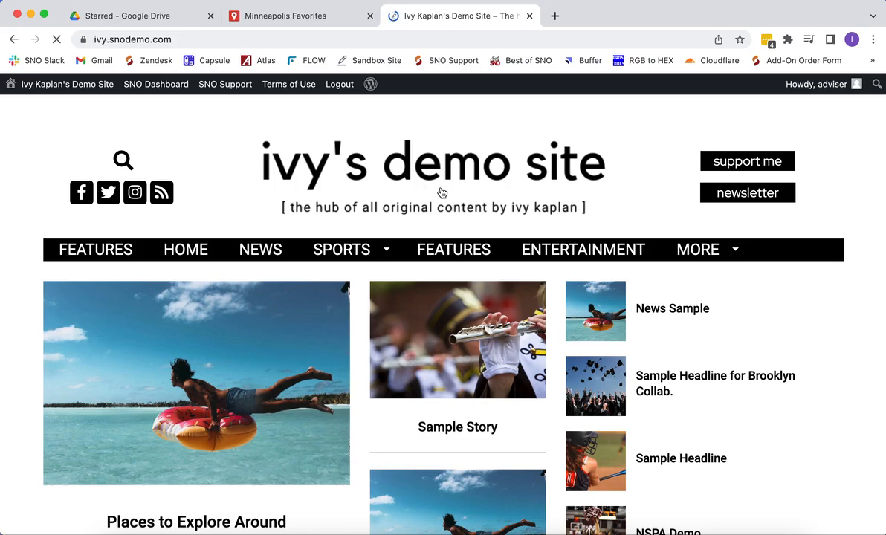
scroll(461, 176, "down", 10)
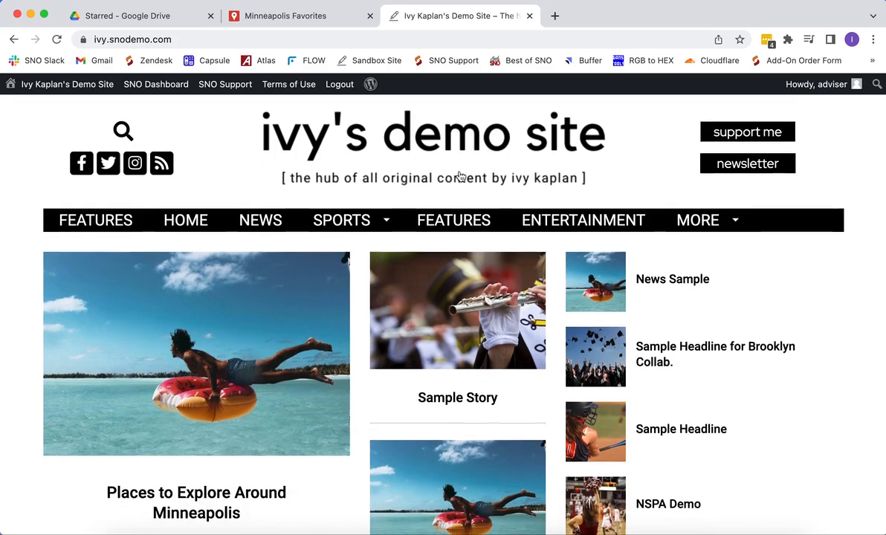
Locate the empty area beside the student profiles on the home page and open the Widget Control Panel in a new tab.
scroll(459, 173, "down", 15)
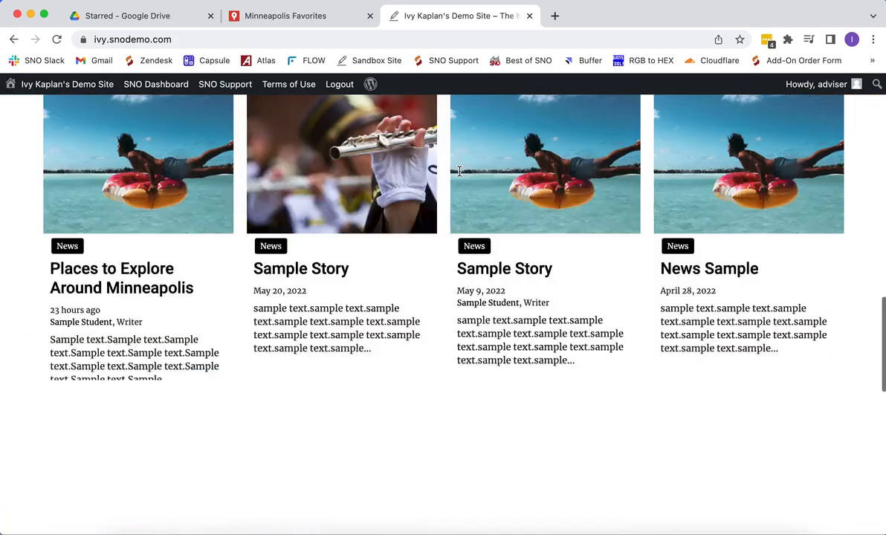
scroll(460, 175, "up", 5)
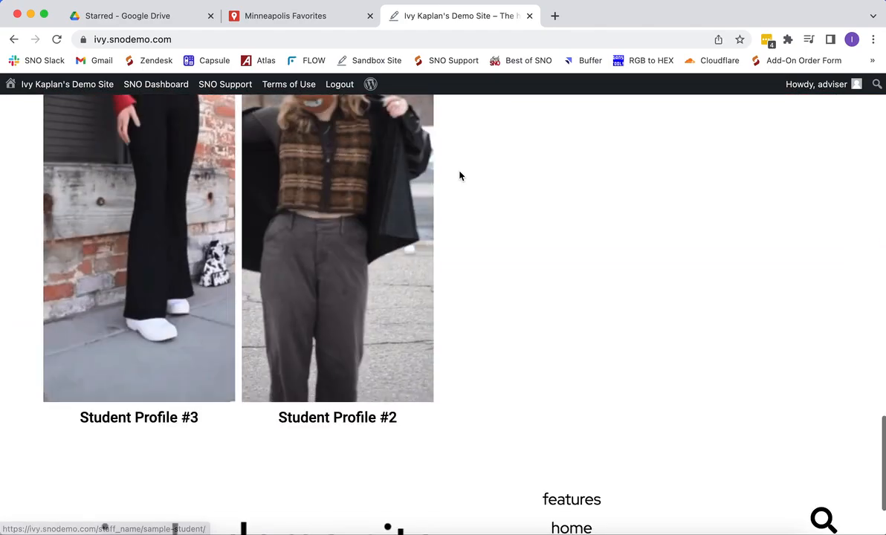
scroll(459, 175, "down", 1)
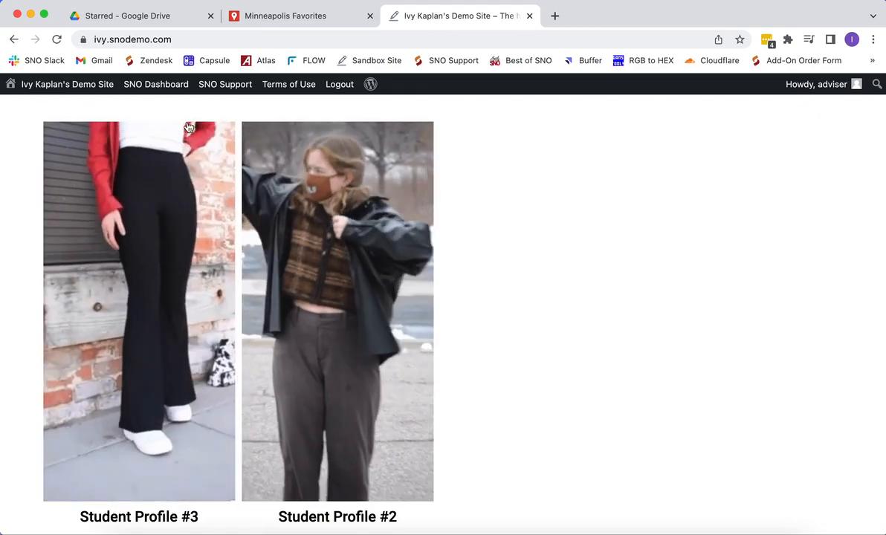
mouse_move(157, 88)
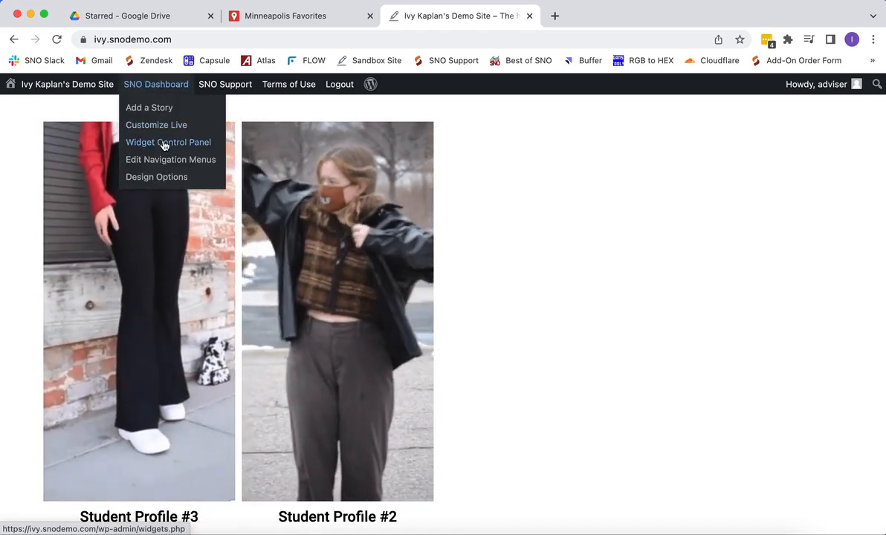
left_click(165, 143, "super")
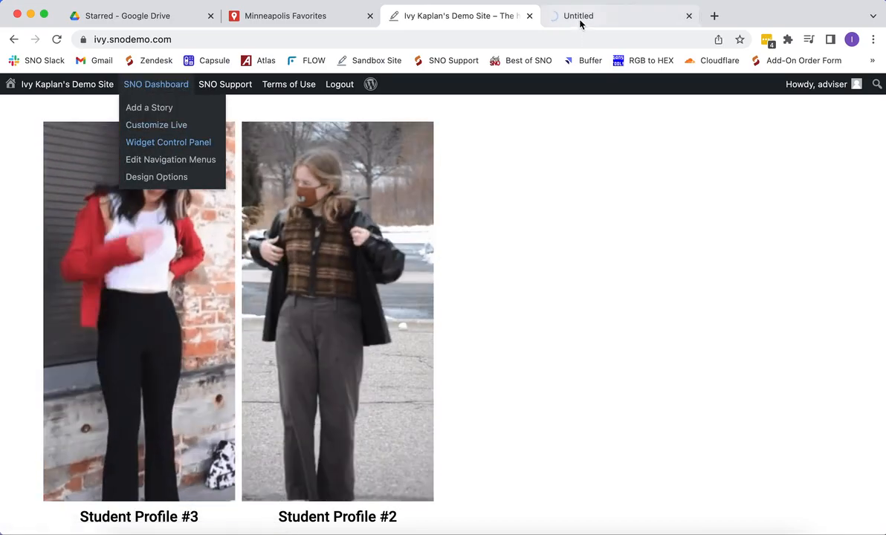
left_click(580, 22)
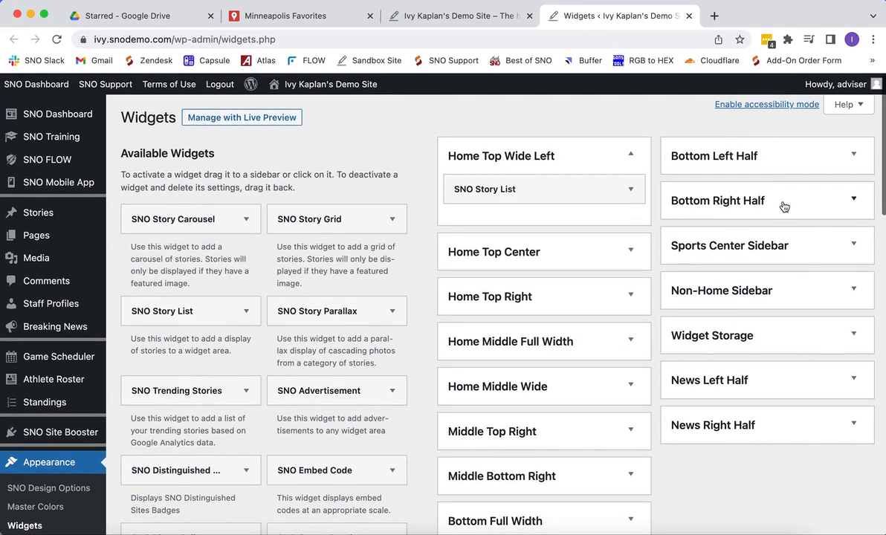
Add an SNO Embed Code widget to the Bottom Right Half area and paste the Google map's 640 by 480 iframe code into it.
left_click(780, 200)
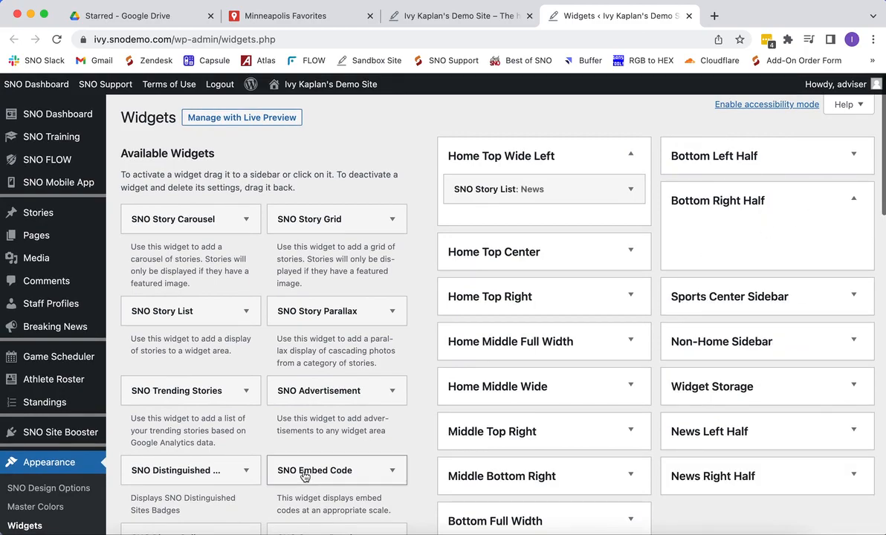
left_click_drag(299, 474, 703, 214)
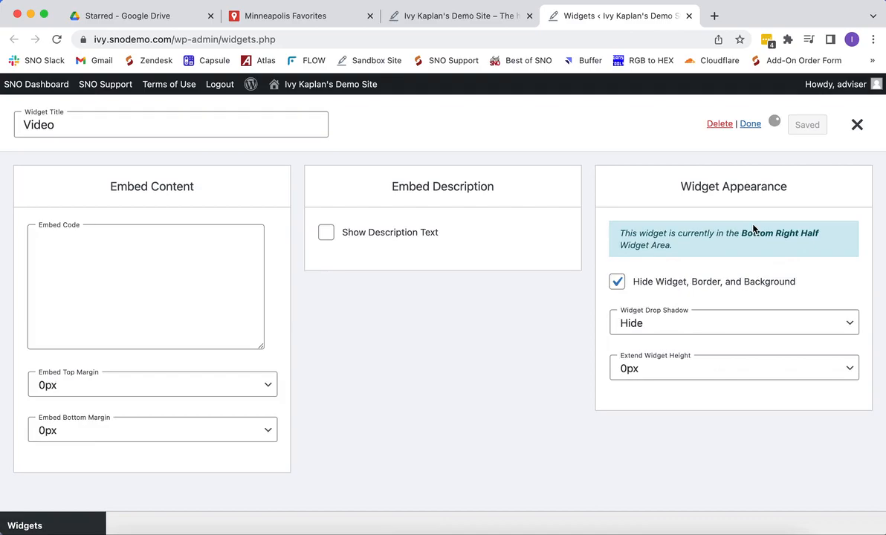
left_click(106, 265)
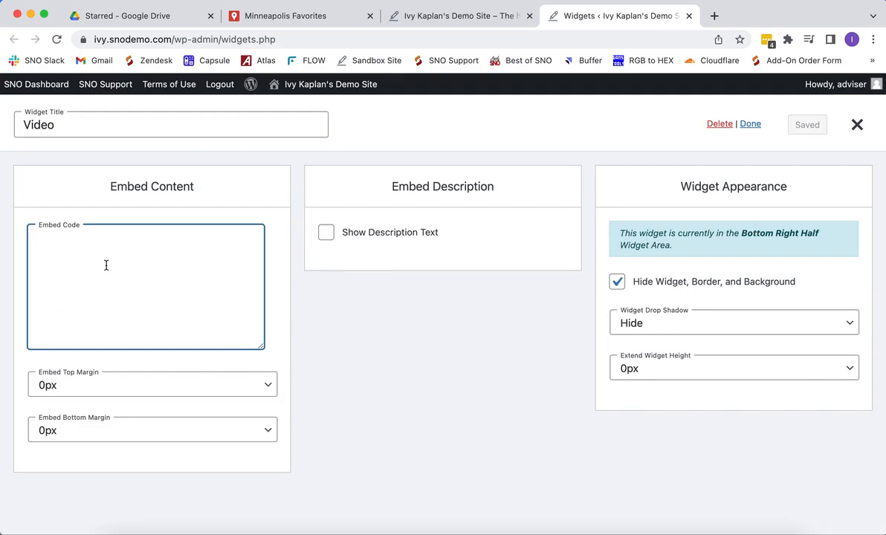
type("<iframe src=\"https://www.google.com/maps/d/u/0/embed?mid=1f4kXtw5N-Rry32Hlszqz4RyhD_OgZSc&ehbc=2E312F\" width=\"640\" height=\"480\"></iframe>")
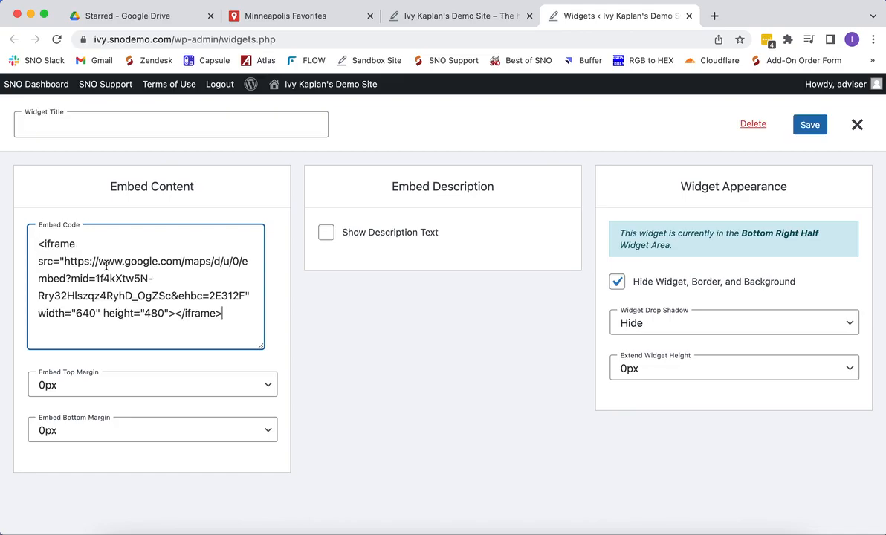
Title the embed widget "Minneapolis Area Favorites", turn off Hide Widget, Border, and Background, and save the widget.
left_click(67, 123)
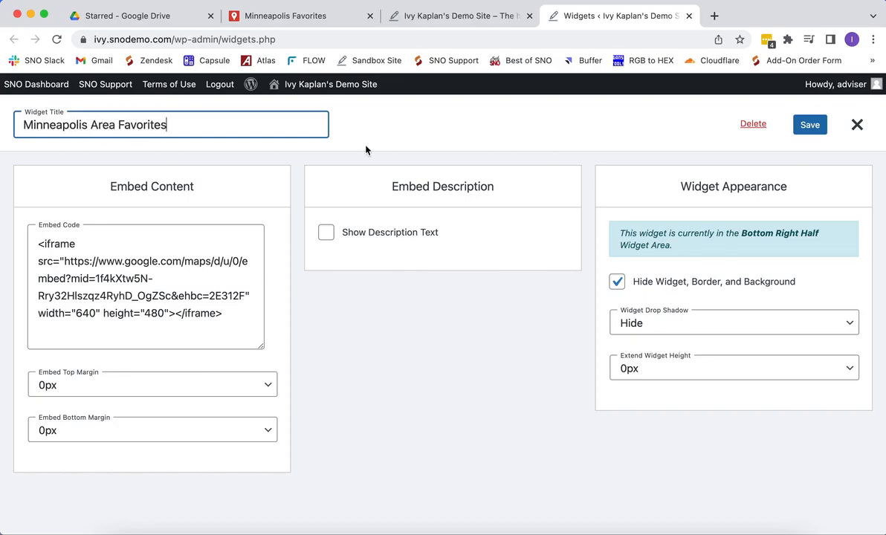
left_click(617, 282)
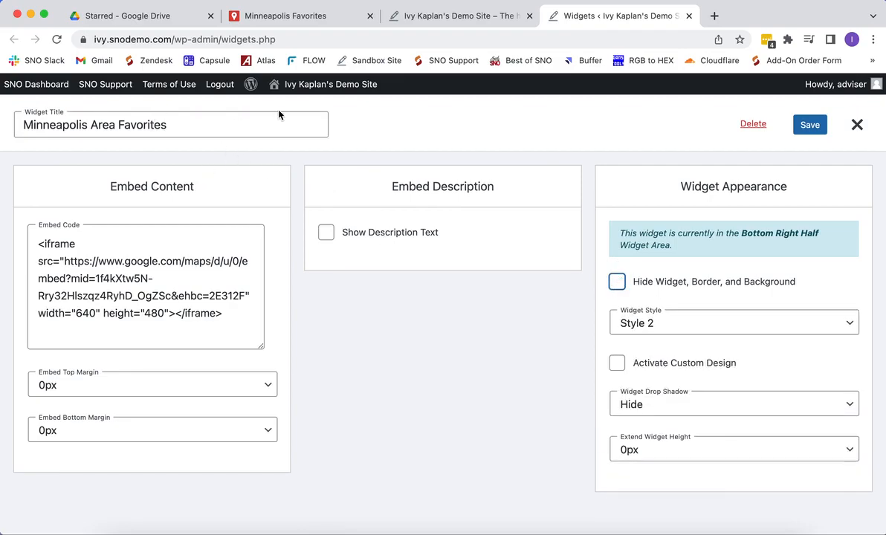
left_click(810, 126)
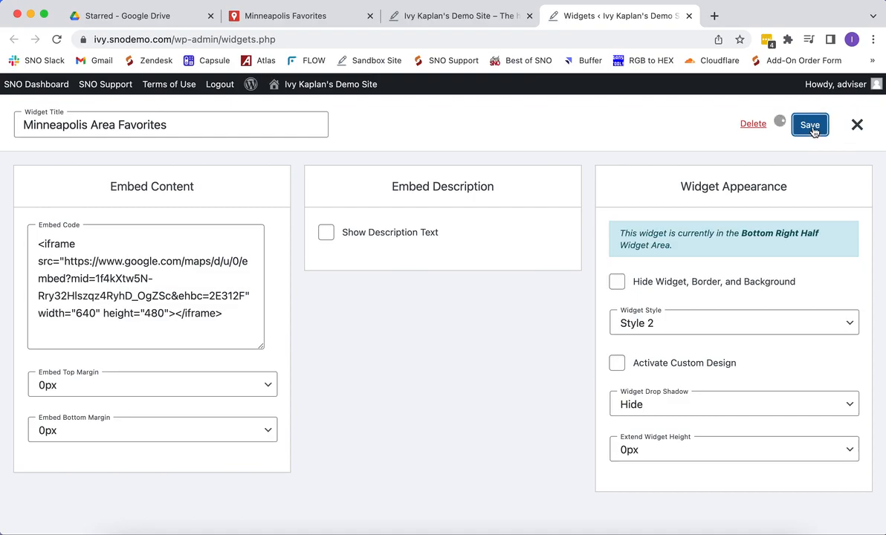
Return to the demo site's home page and reload it to check the Bottom Right Half area.
left_click(477, 18)
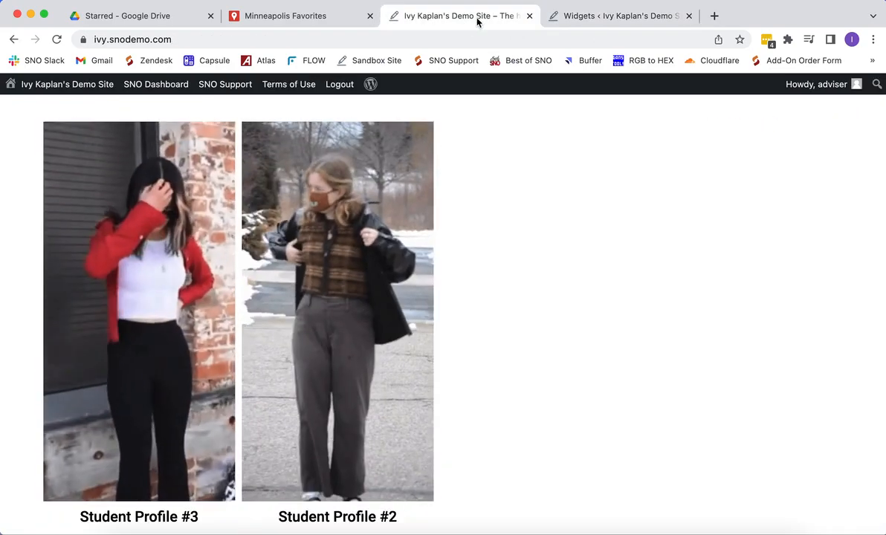
key("super+r")
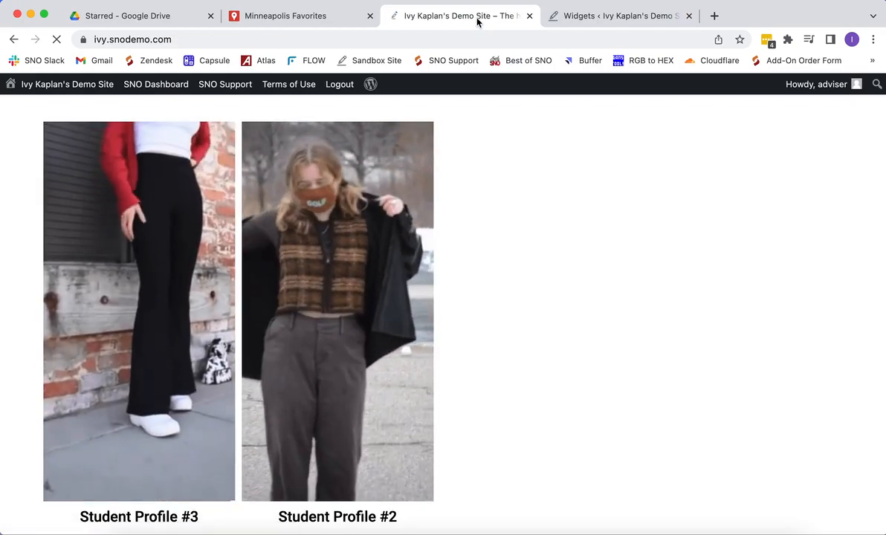